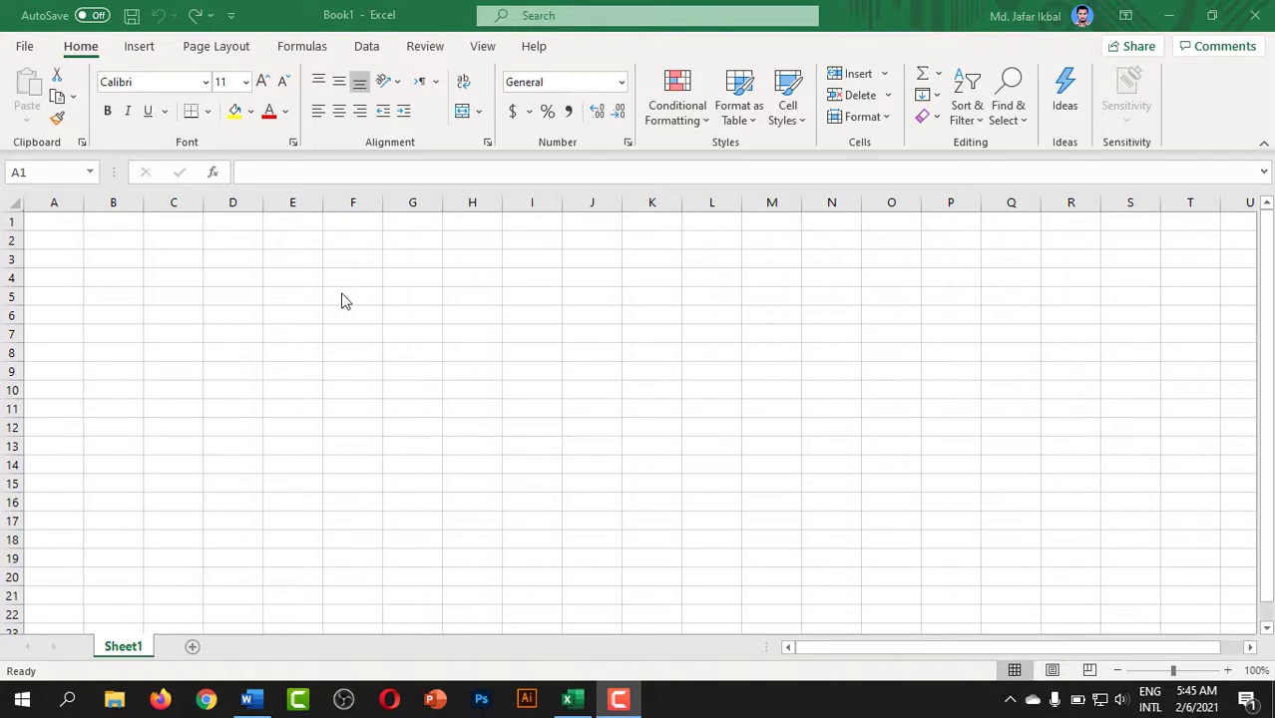
Enter 45.26598256, 4.2568974 and 4.569874456623 into E1:E3 and widen column E to fit.
click(295, 218)
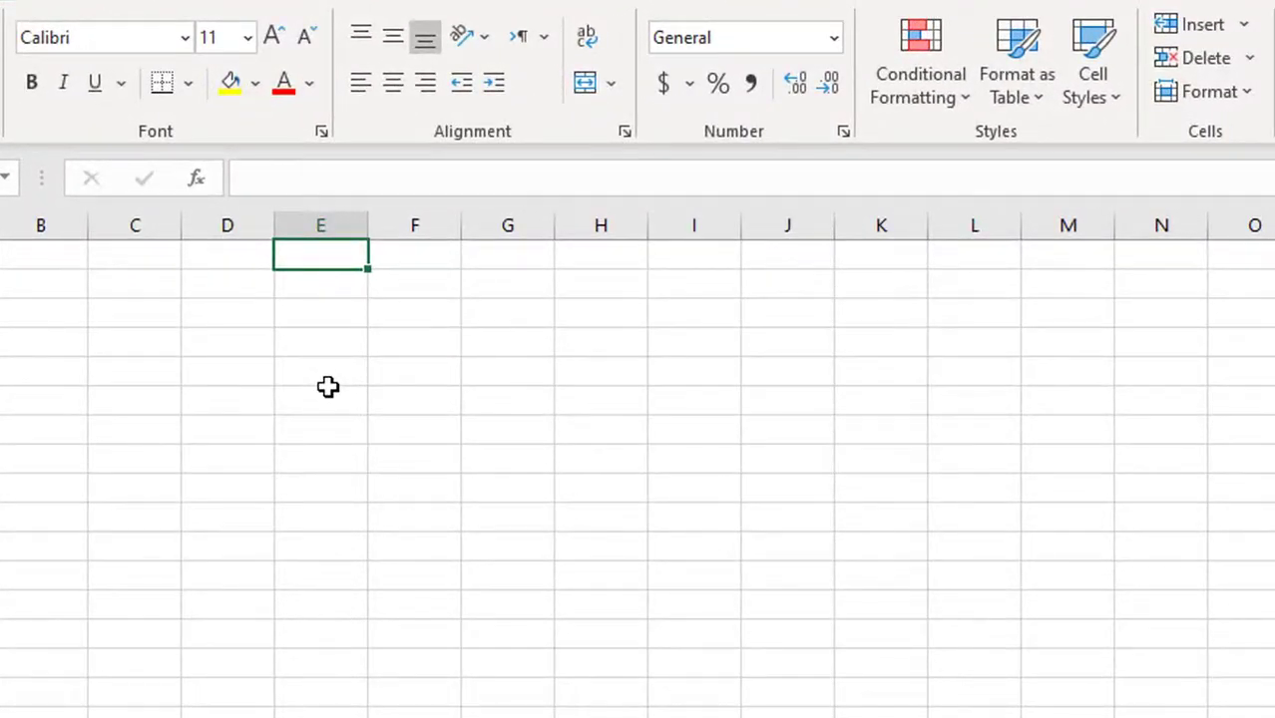
text(45.26)
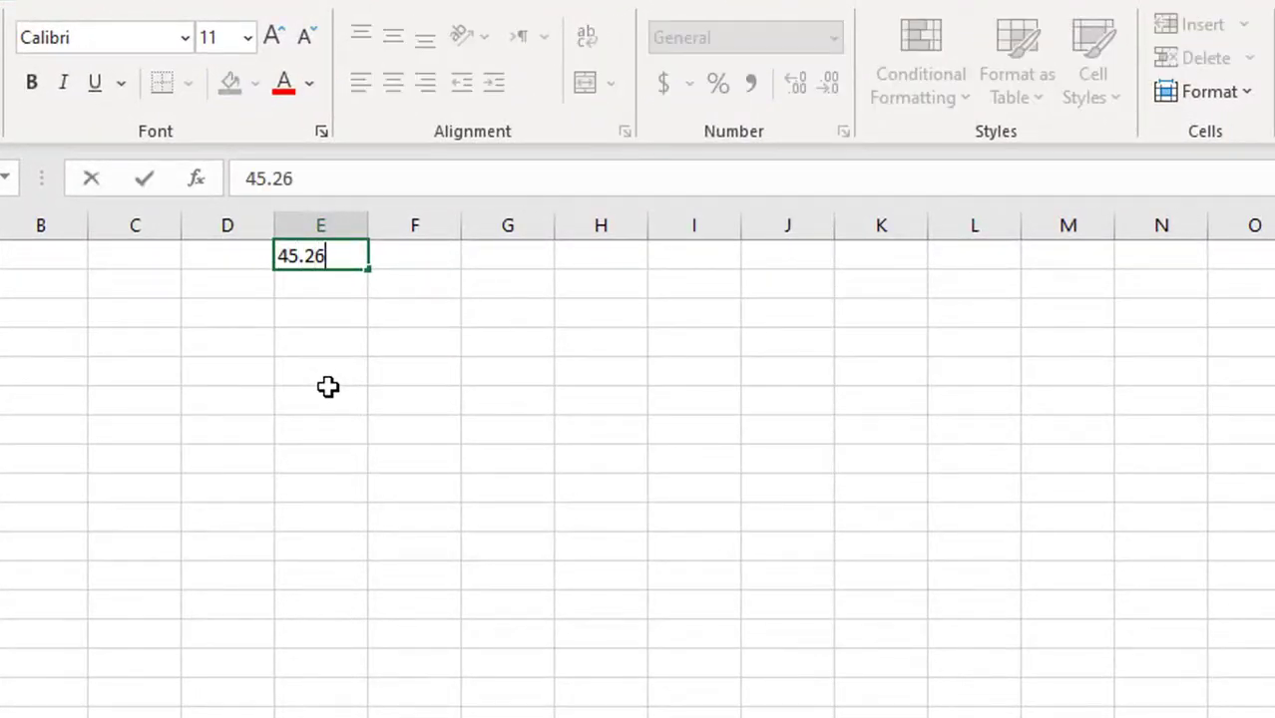
text(598)
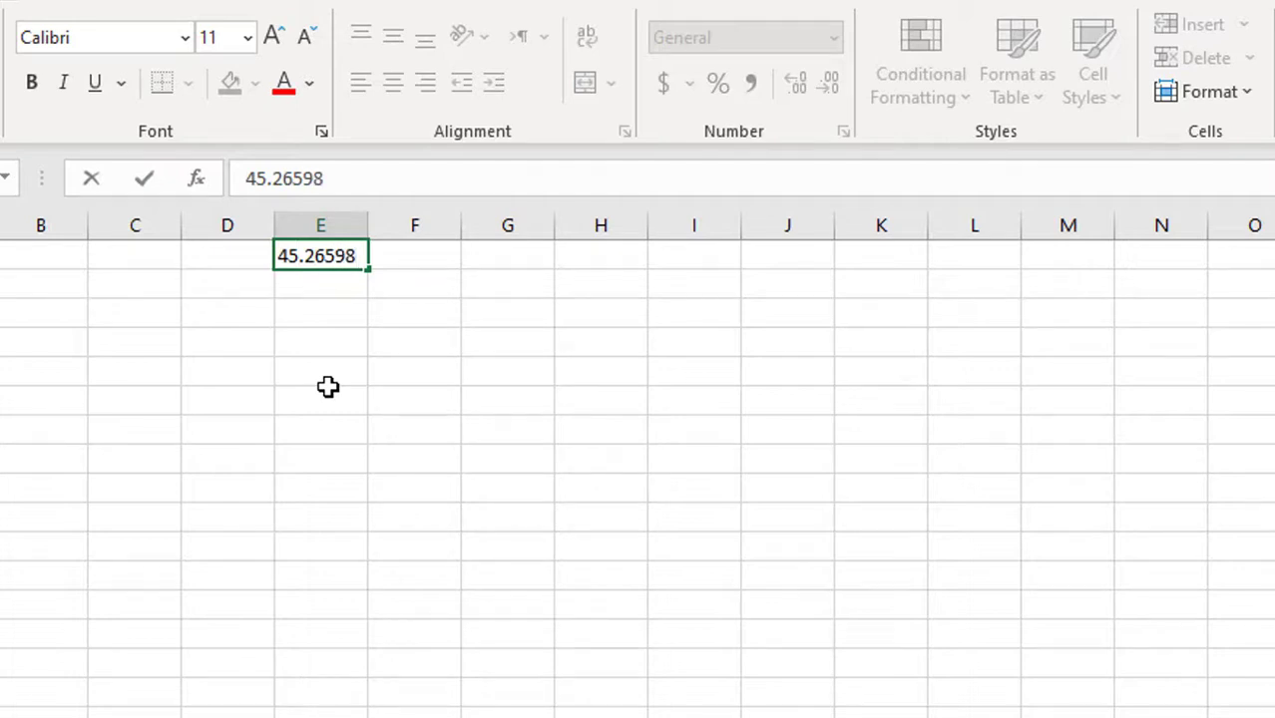
text(256)
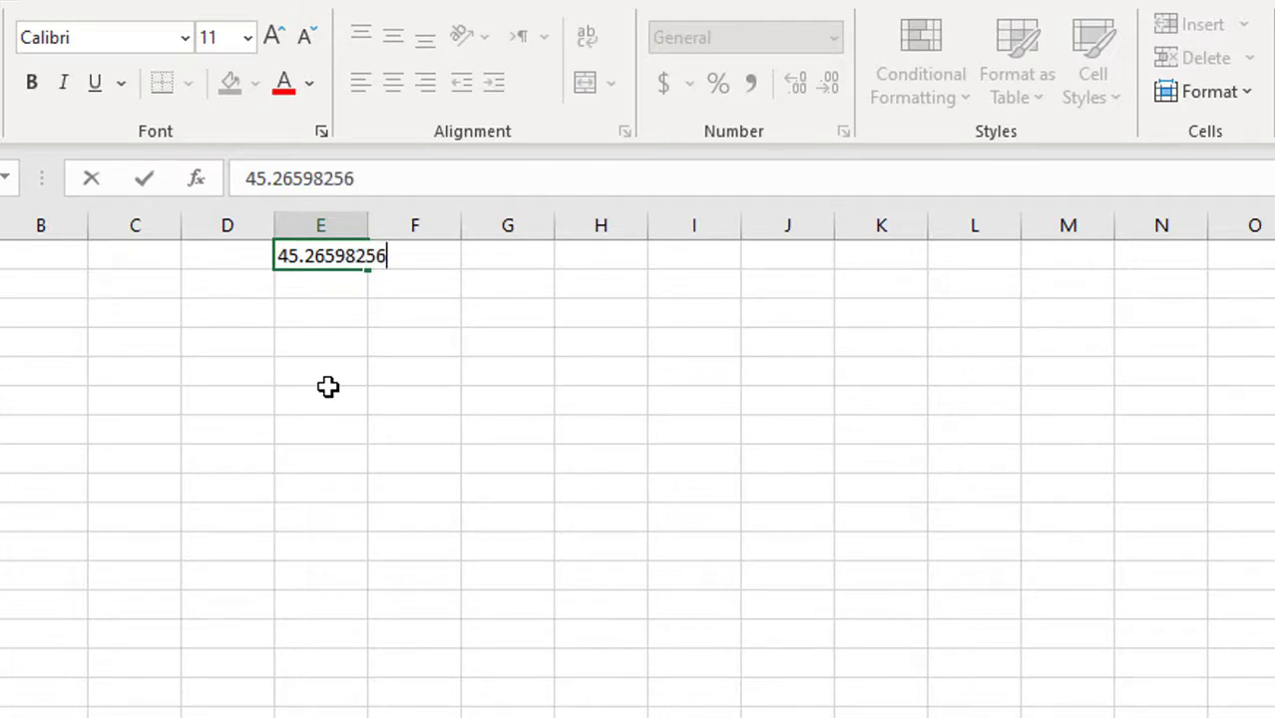
key(Return)
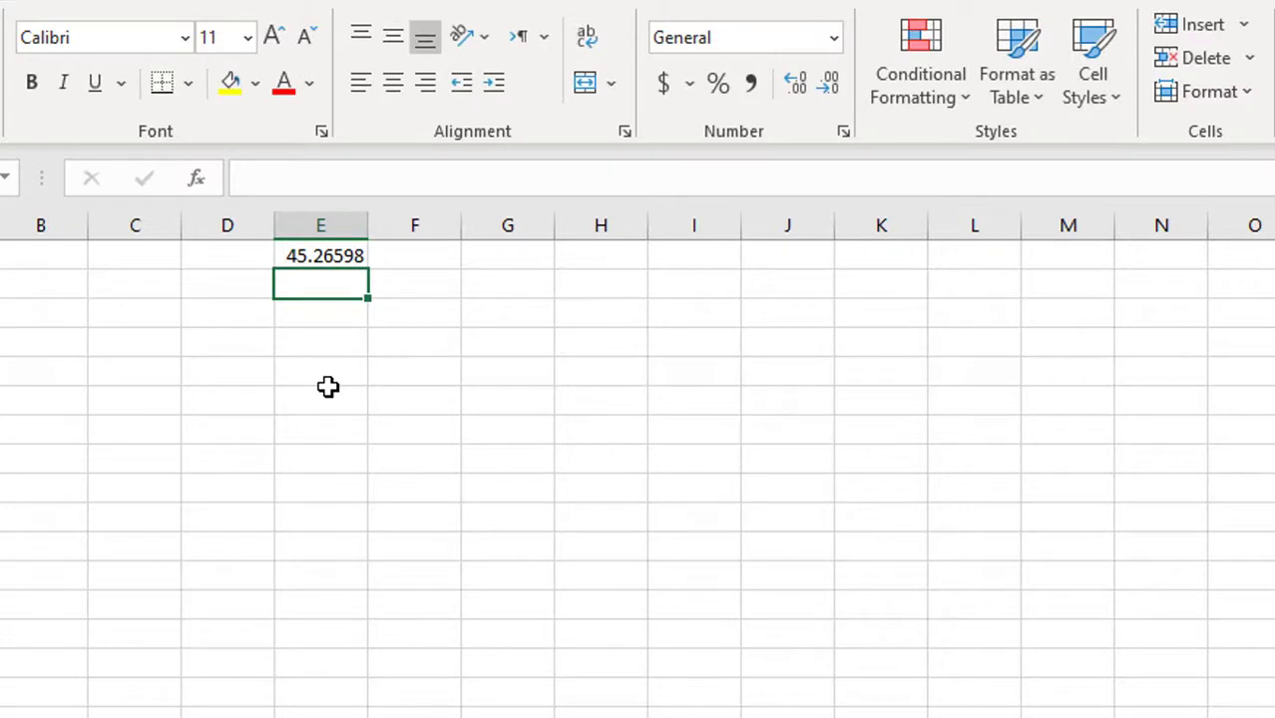
drag(369, 223, 402, 228)
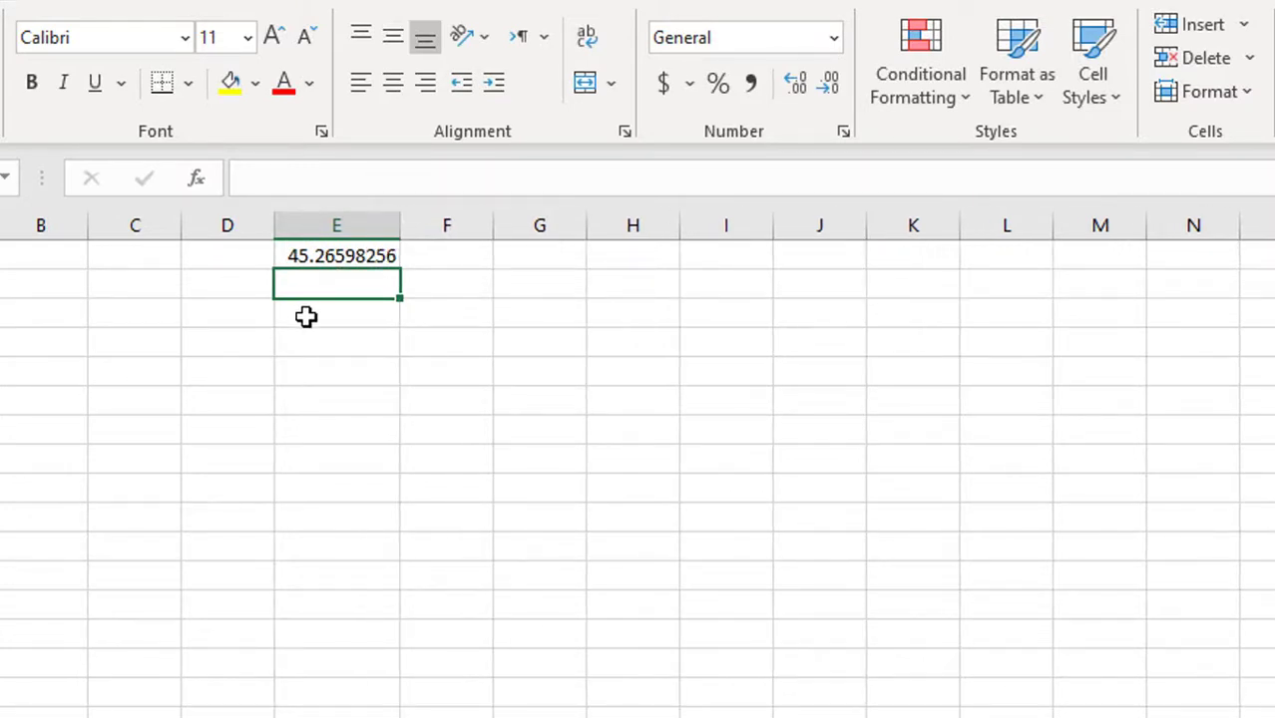
text(4)
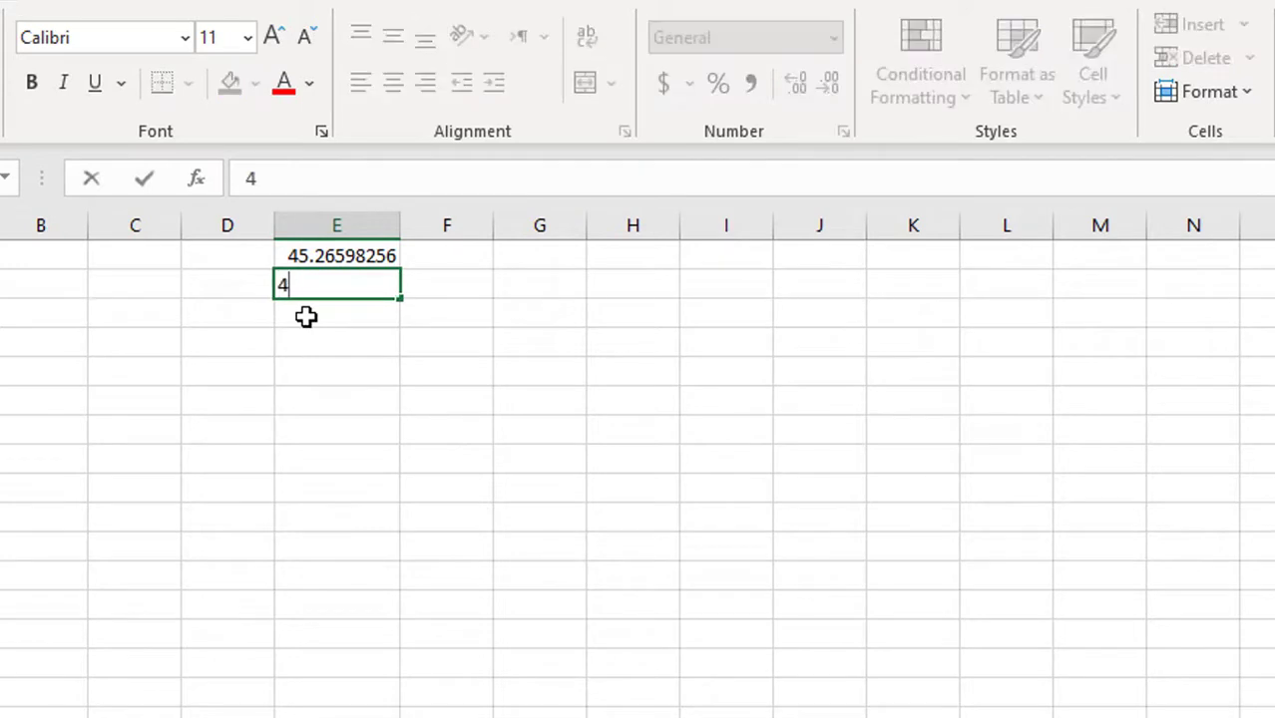
text(.25689)
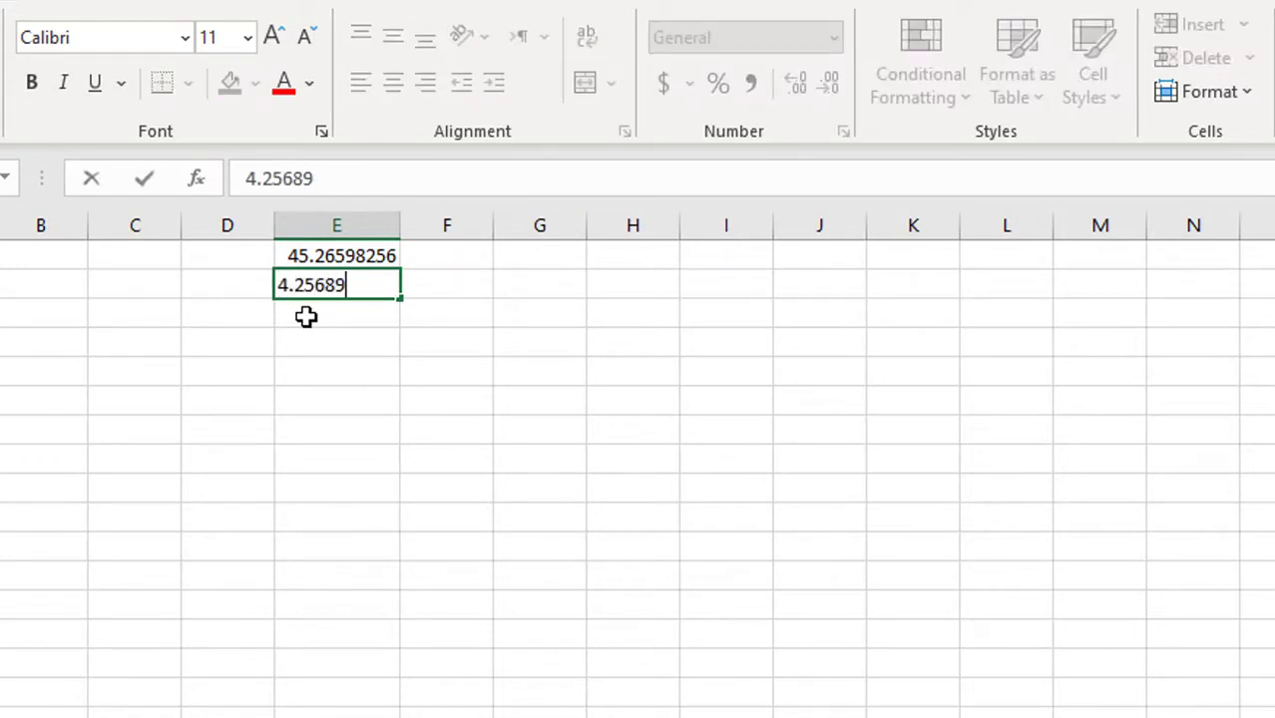
text(74)
key(Return)
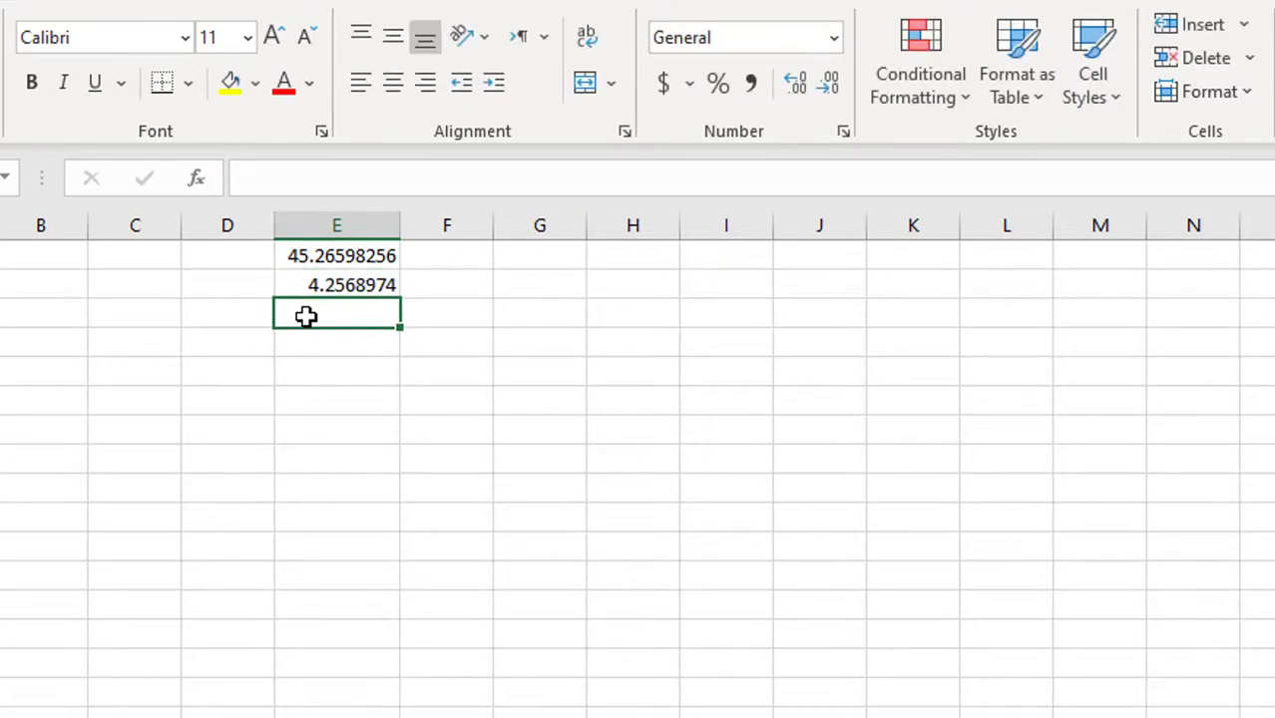
text(4)
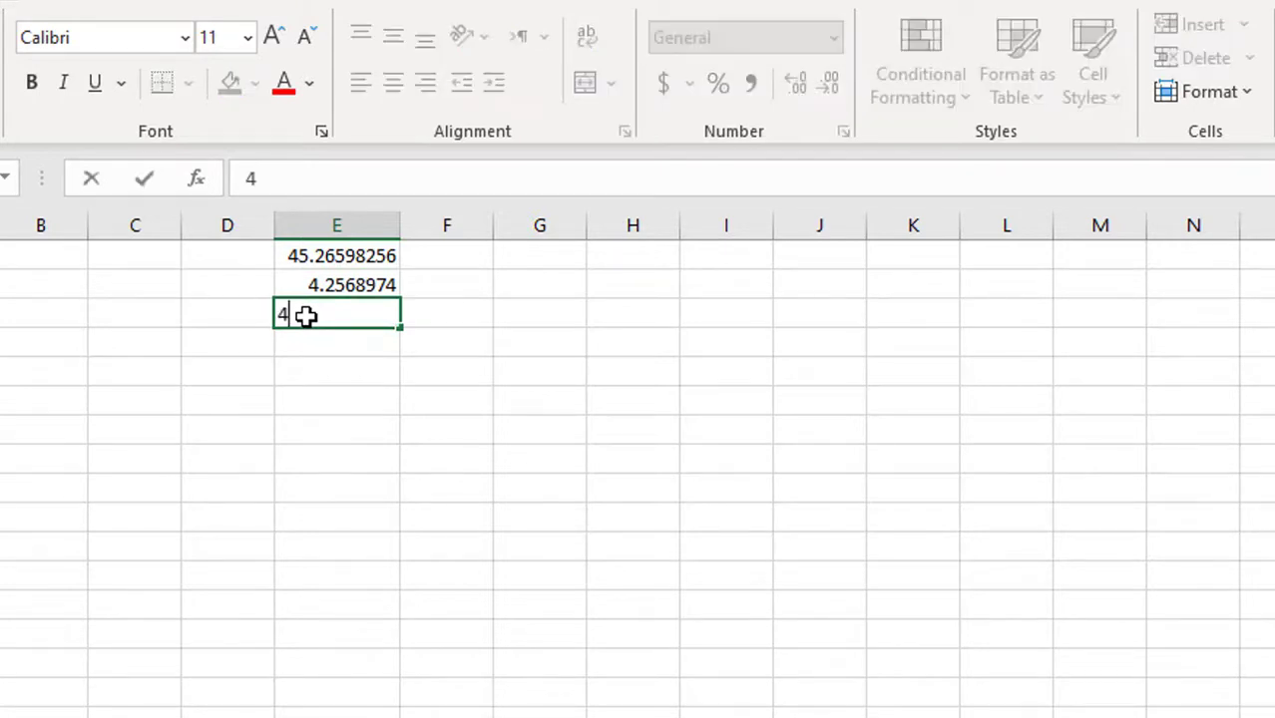
text(.569874)
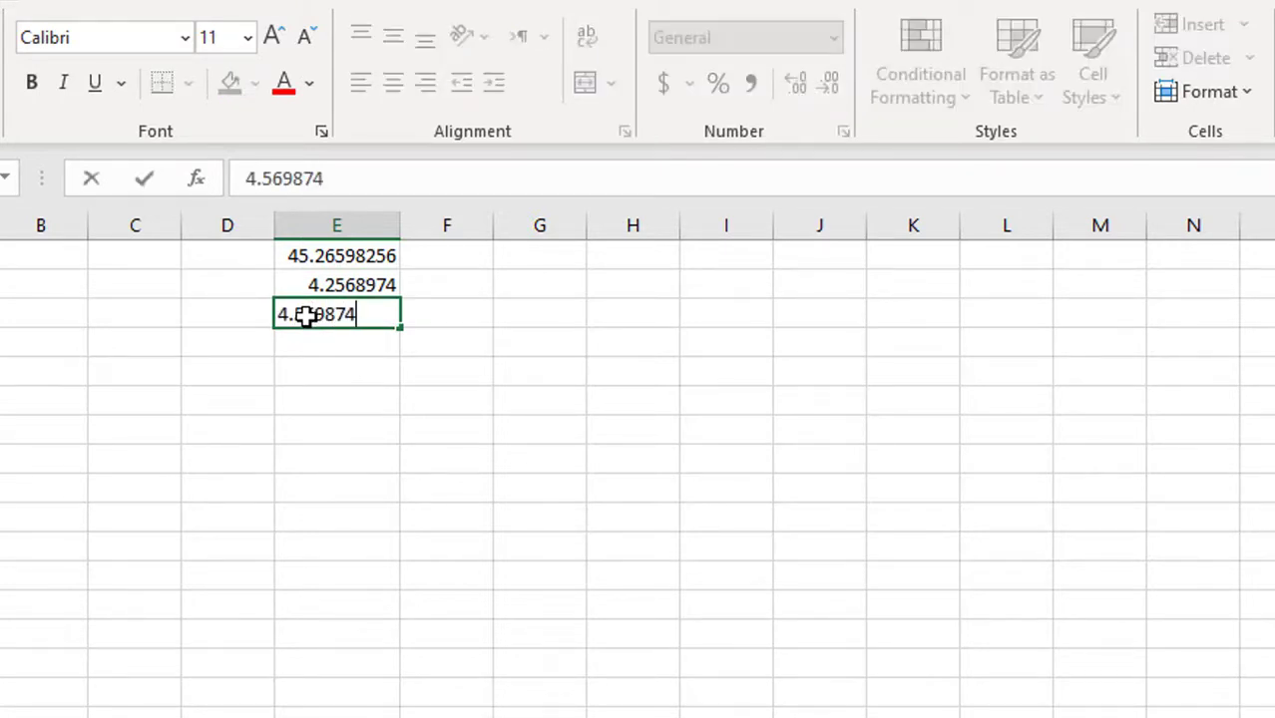
text(456623)
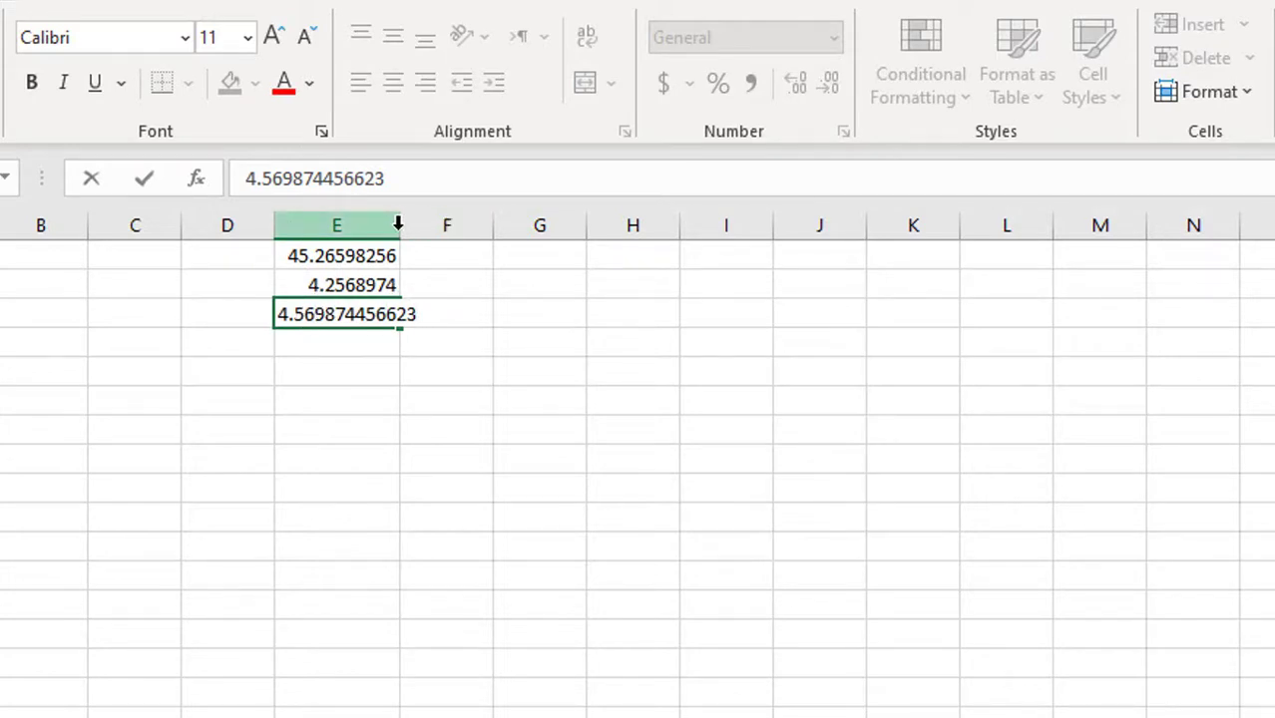
click(355, 351)
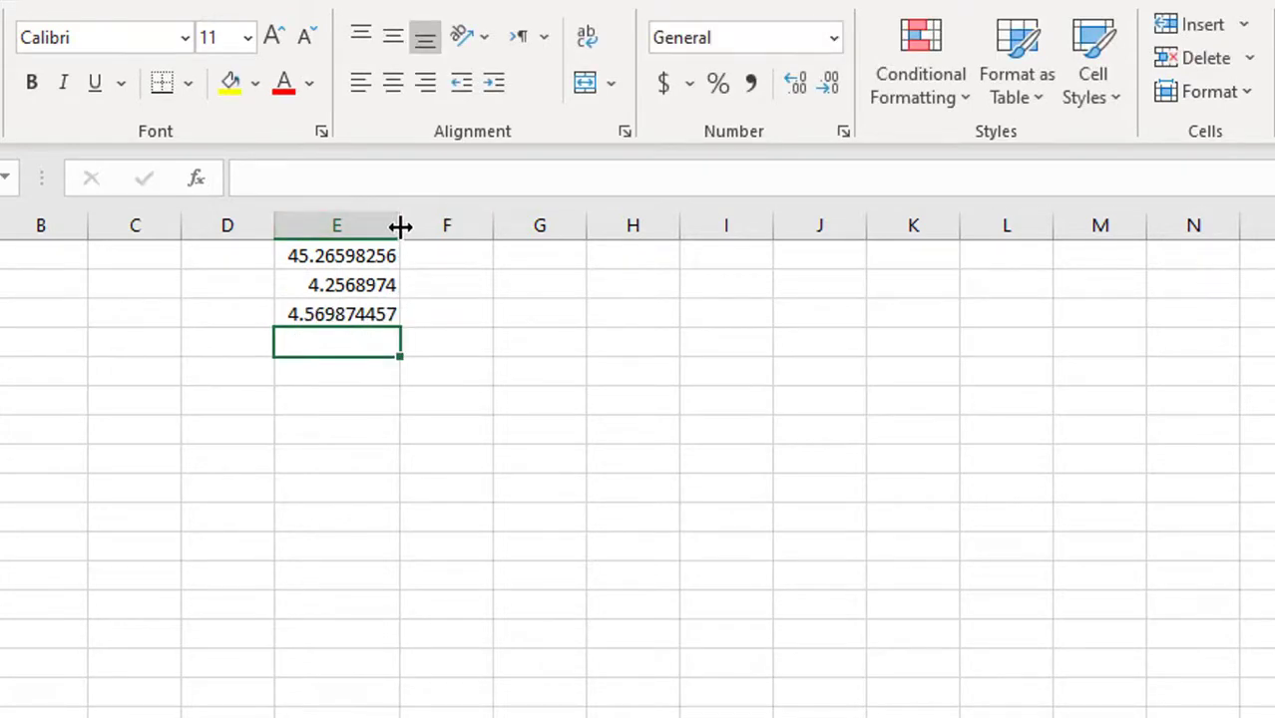
drag(400, 226, 439, 231)
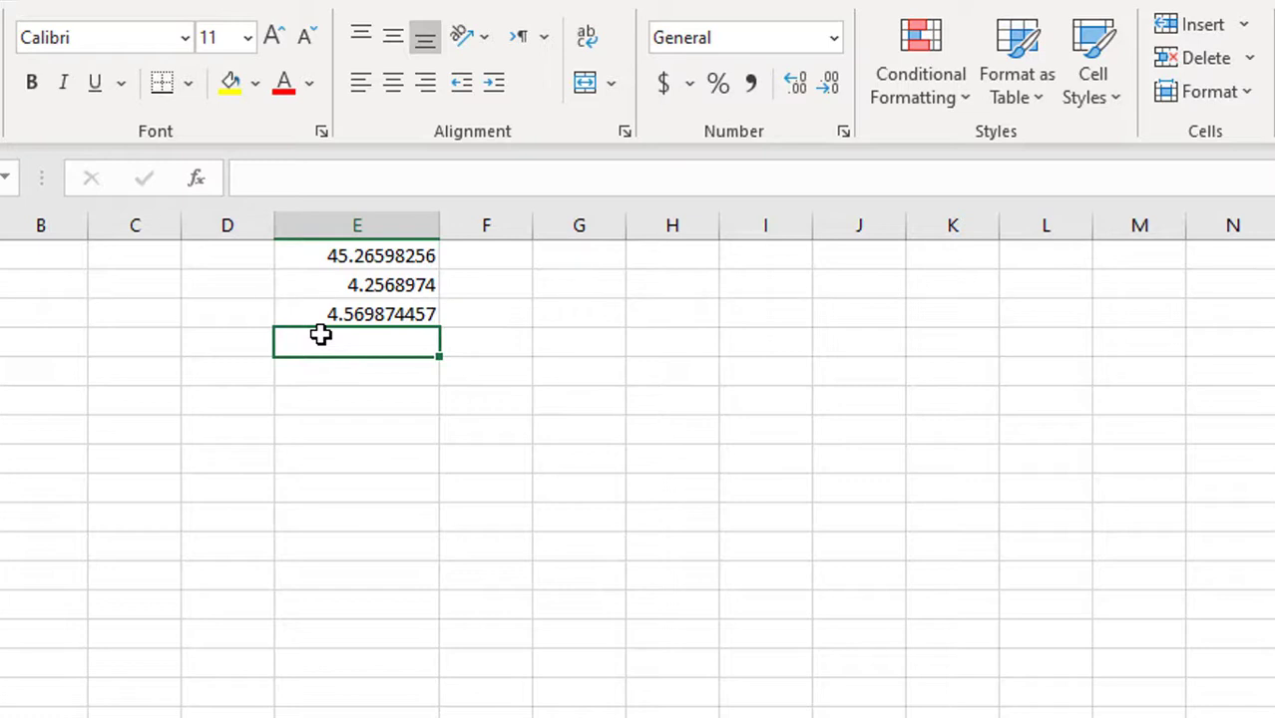
Practise selecting E1, the range E1:E3, all of column E and row 3.
click(321, 258)
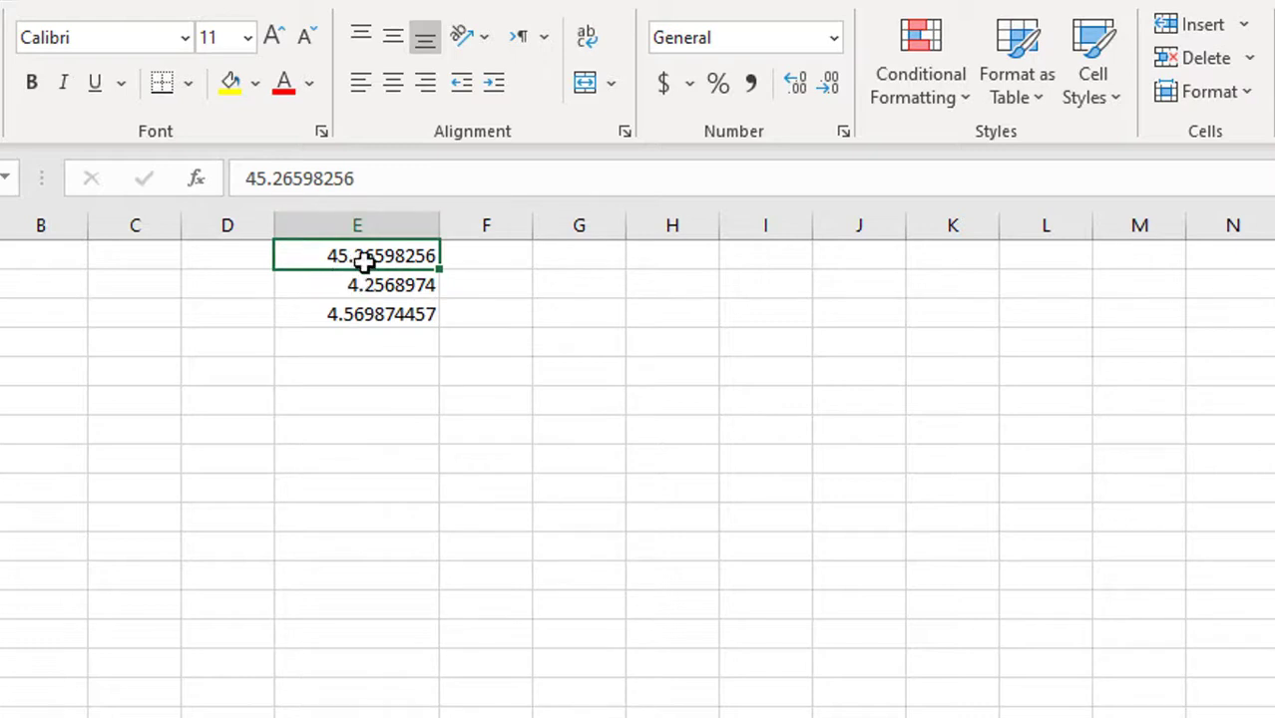
drag(370, 259, 369, 324)
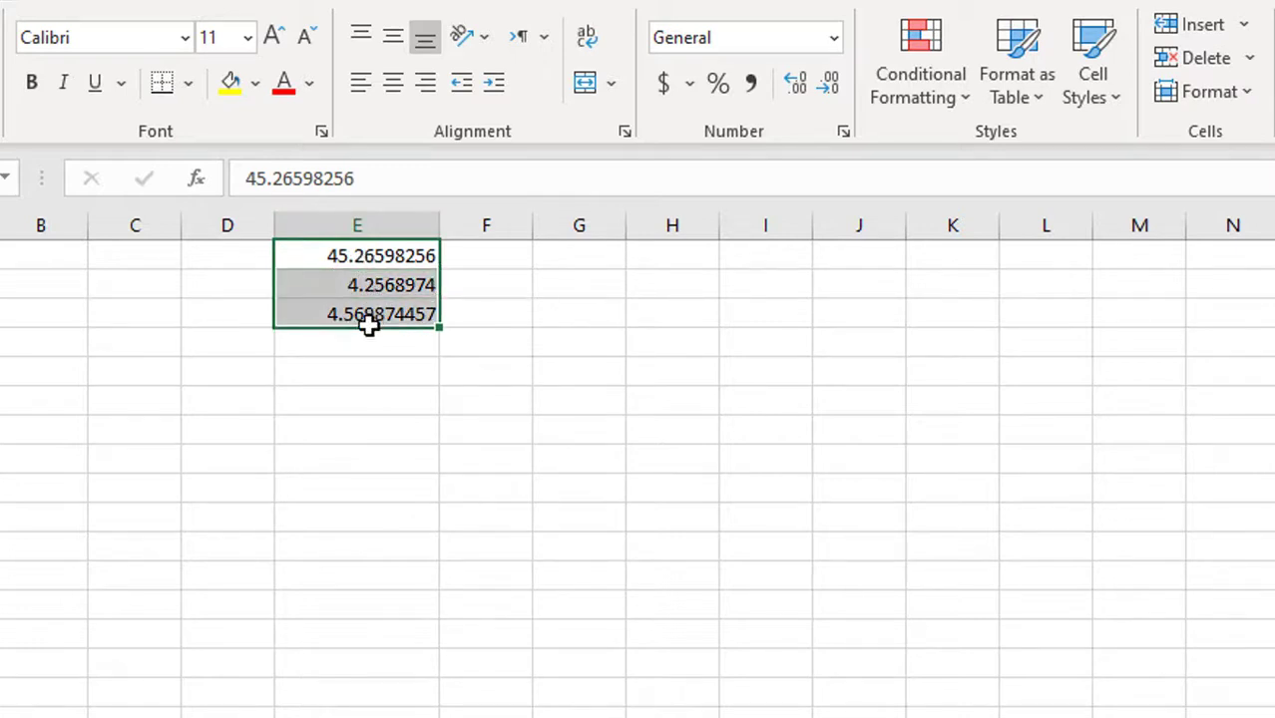
click(501, 284)
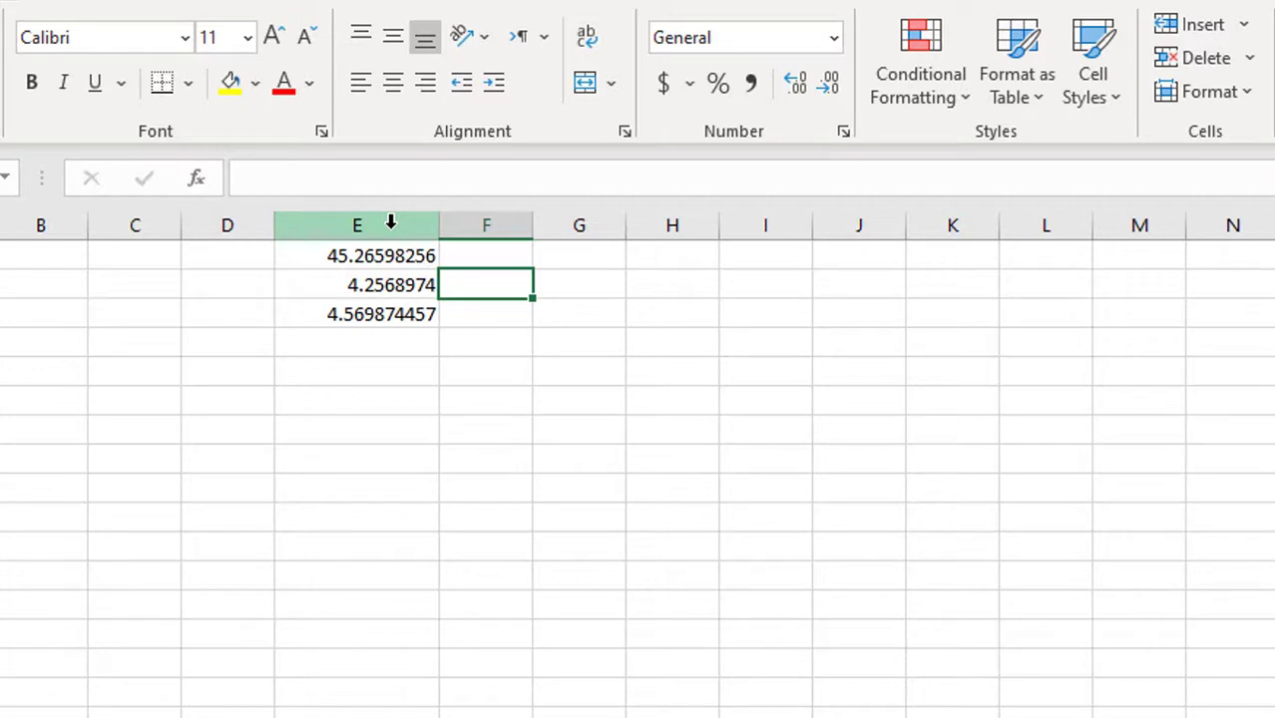
click(390, 221)
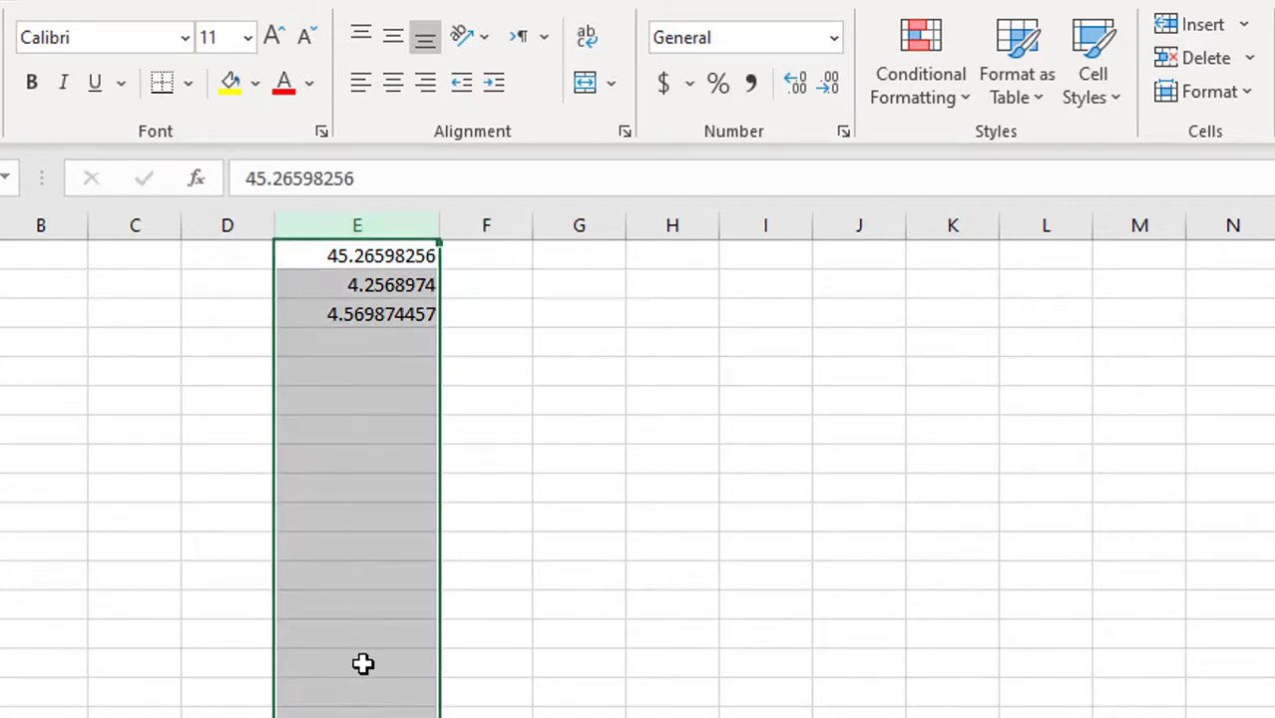
click(491, 256)
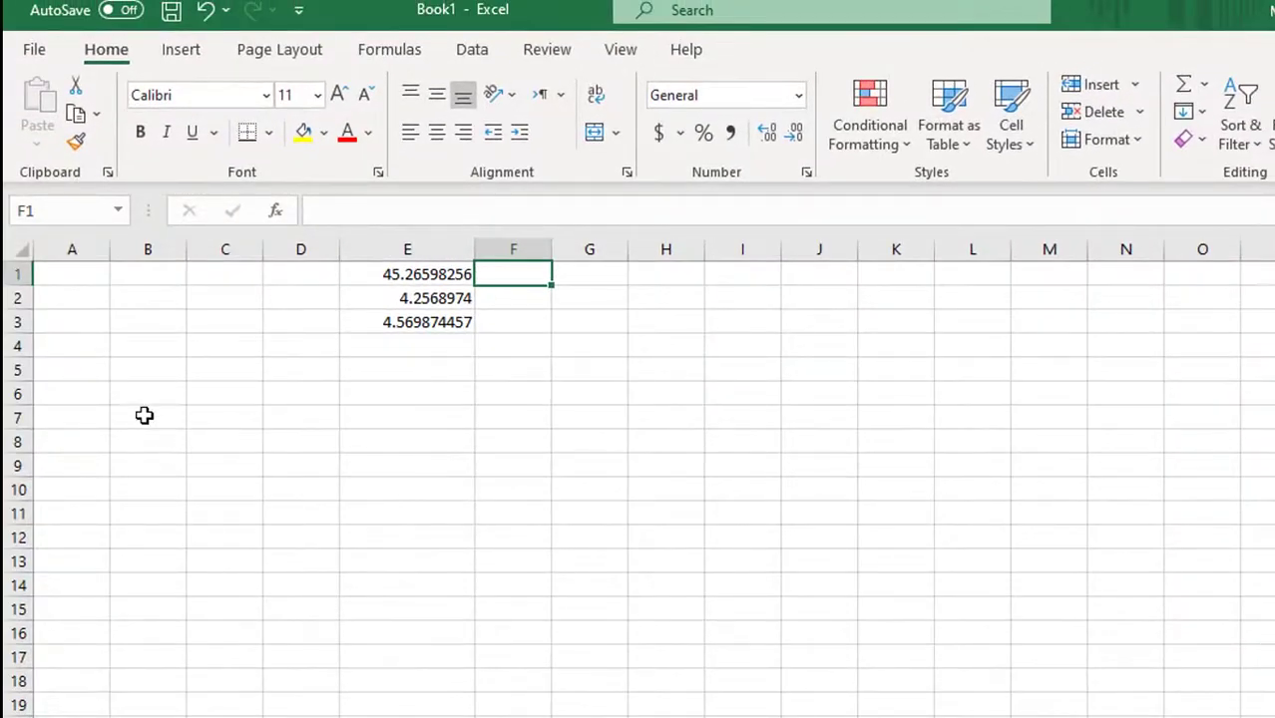
click(24, 322)
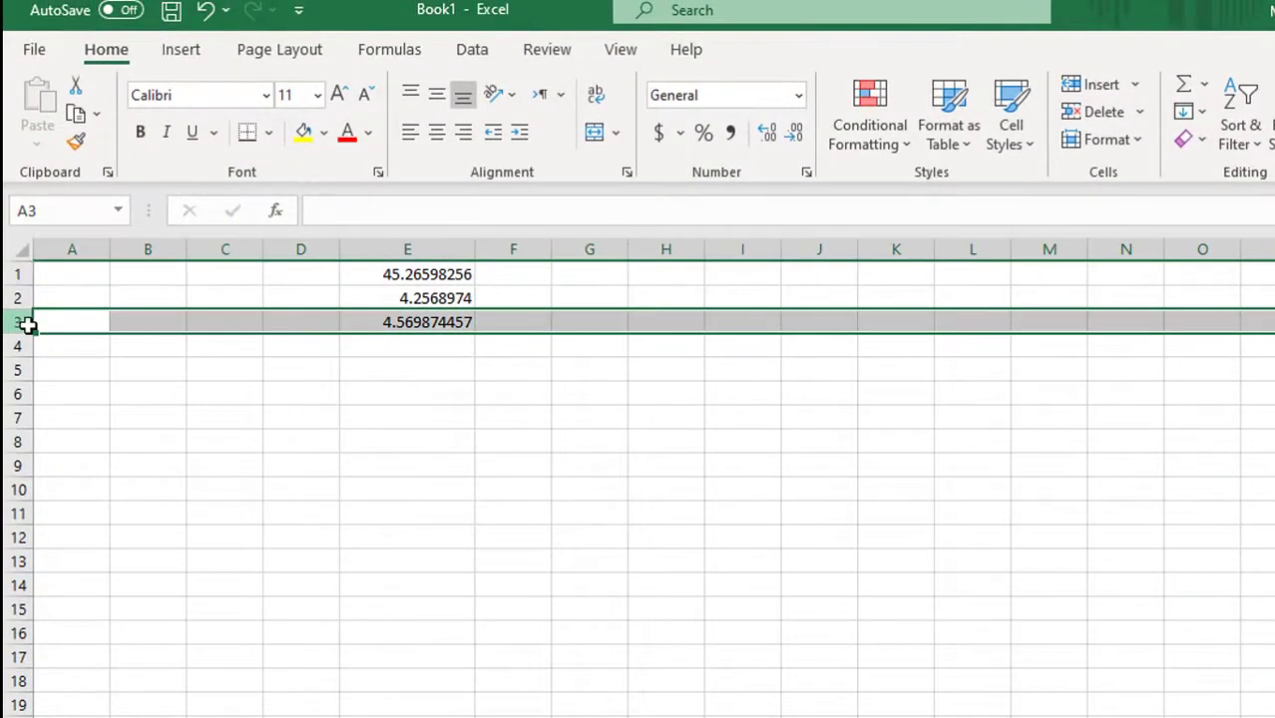
click(387, 350)
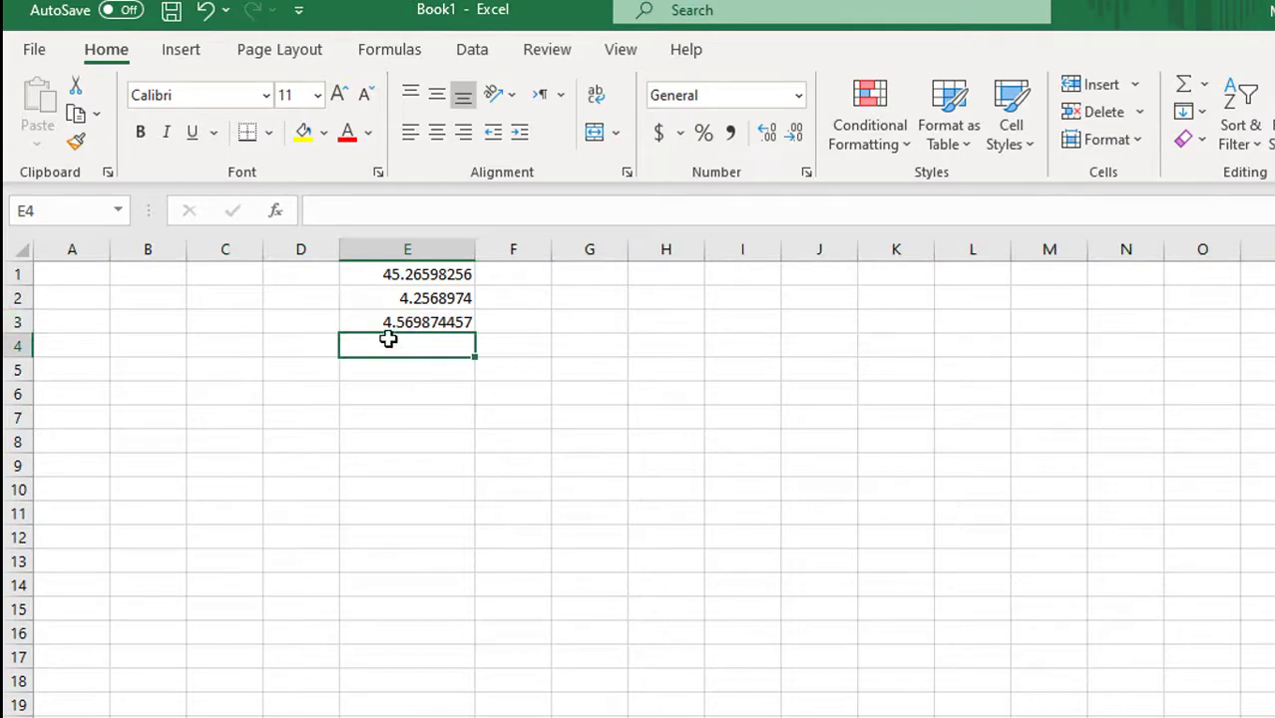
Select column E, row 3, E3 and E1:E2, ending with column E selected.
click(429, 249)
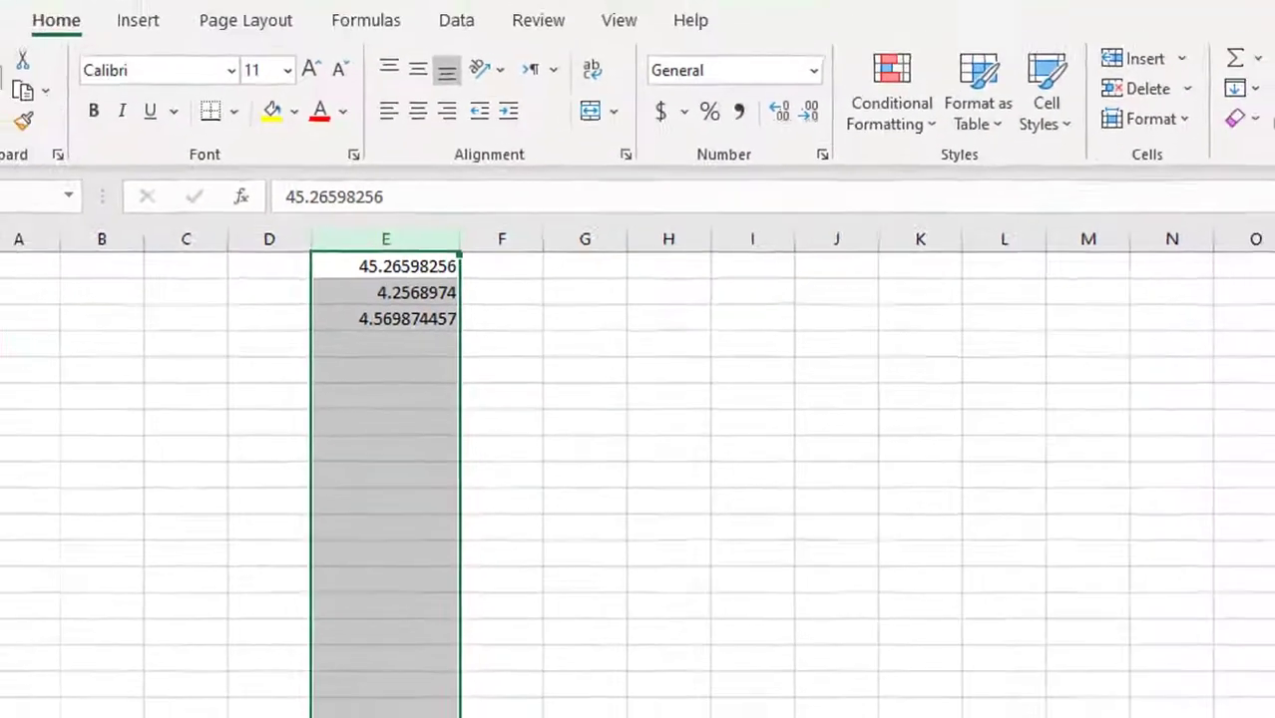
click(18, 321)
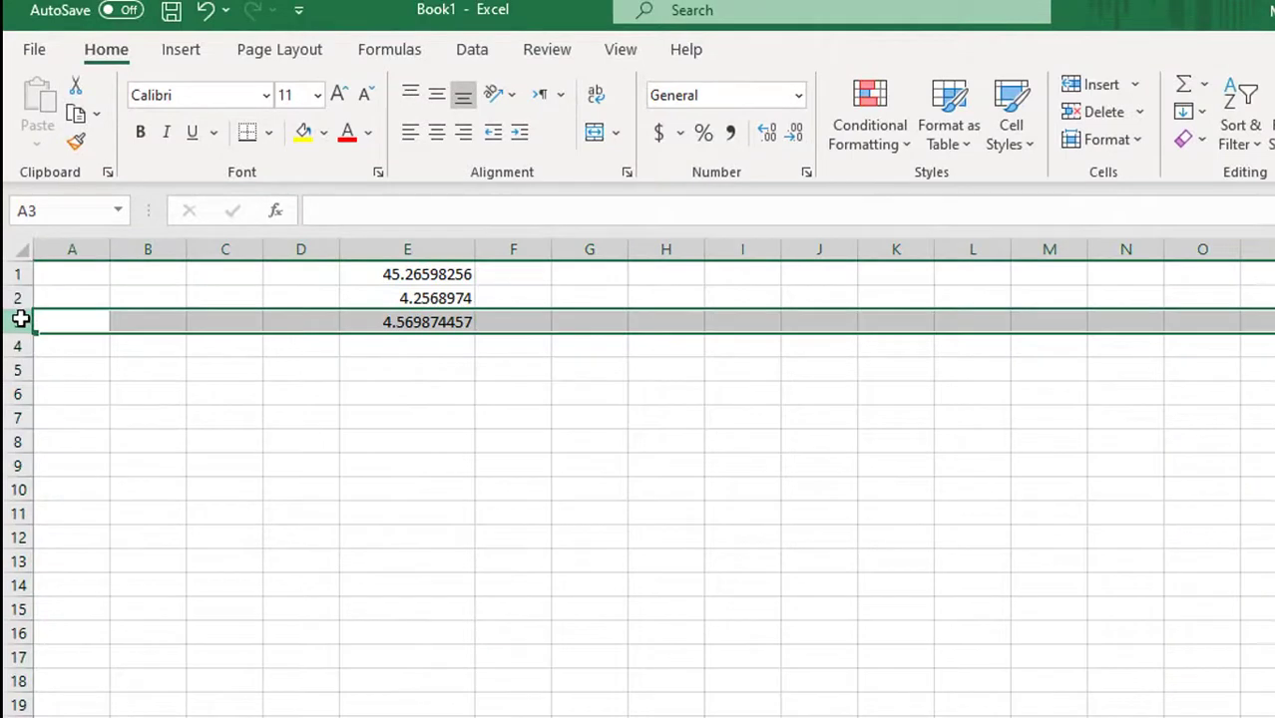
click(410, 322)
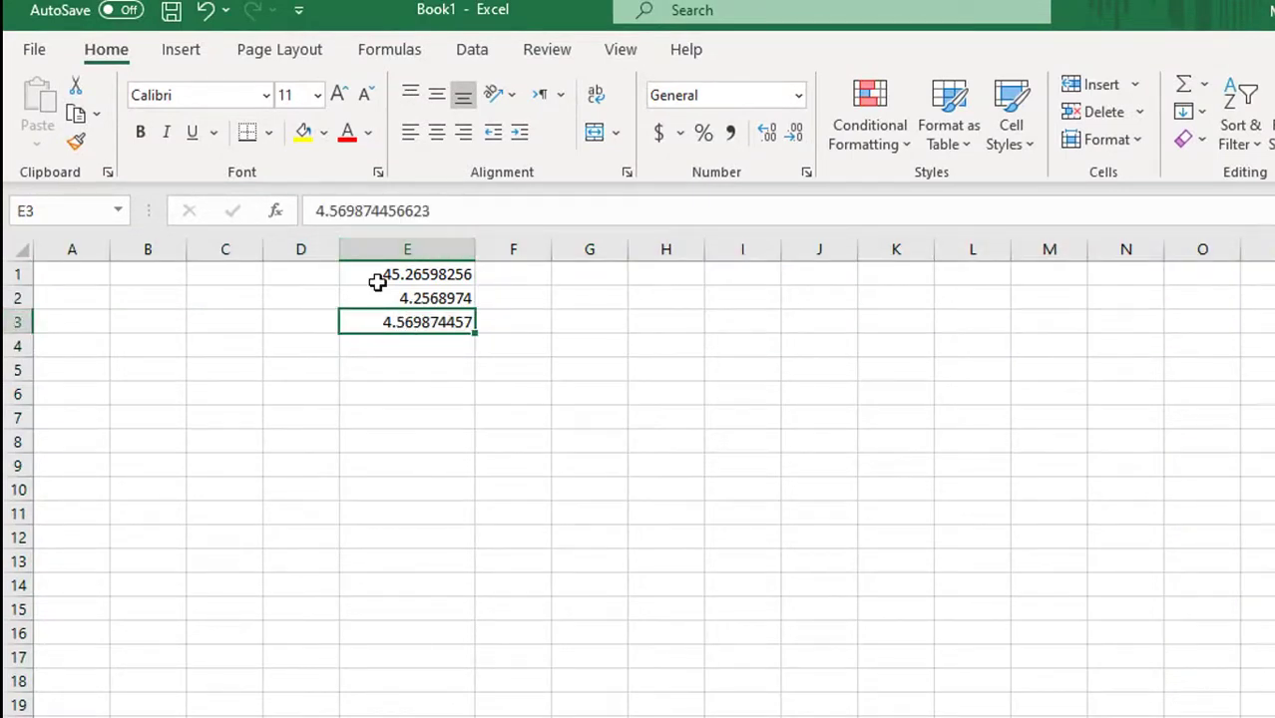
mouse_move(390, 273)
mouse_down()
mouse_move(423, 300)
mouse_move(426, 323)
mouse_up()
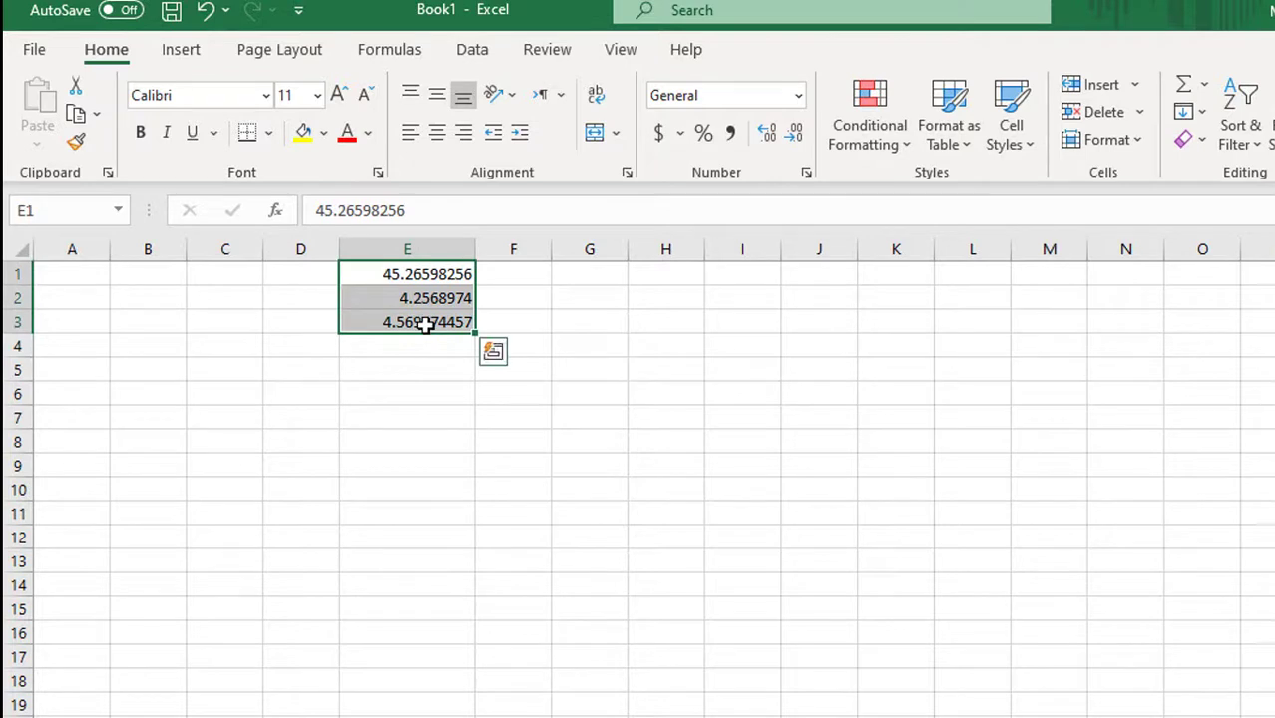
click(431, 251)
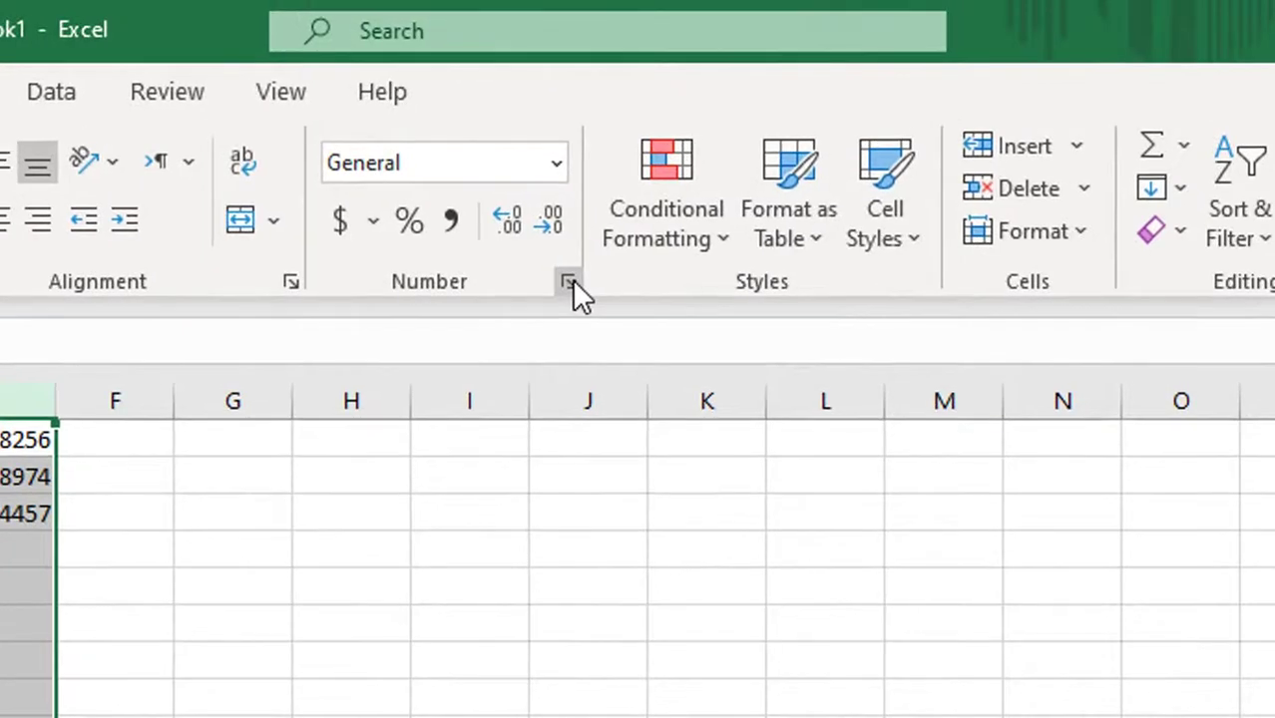
Format column E as Number with 2 decimal places and no 1000 separator.
click(569, 283)
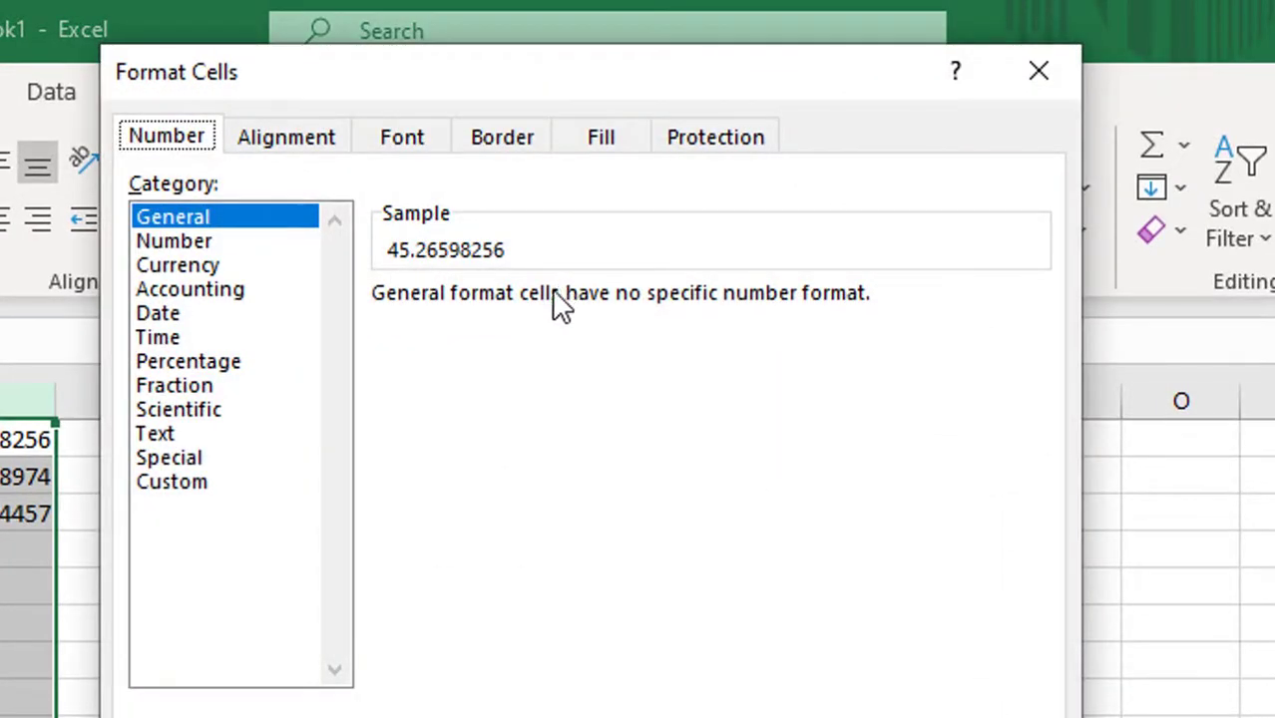
click(178, 241)
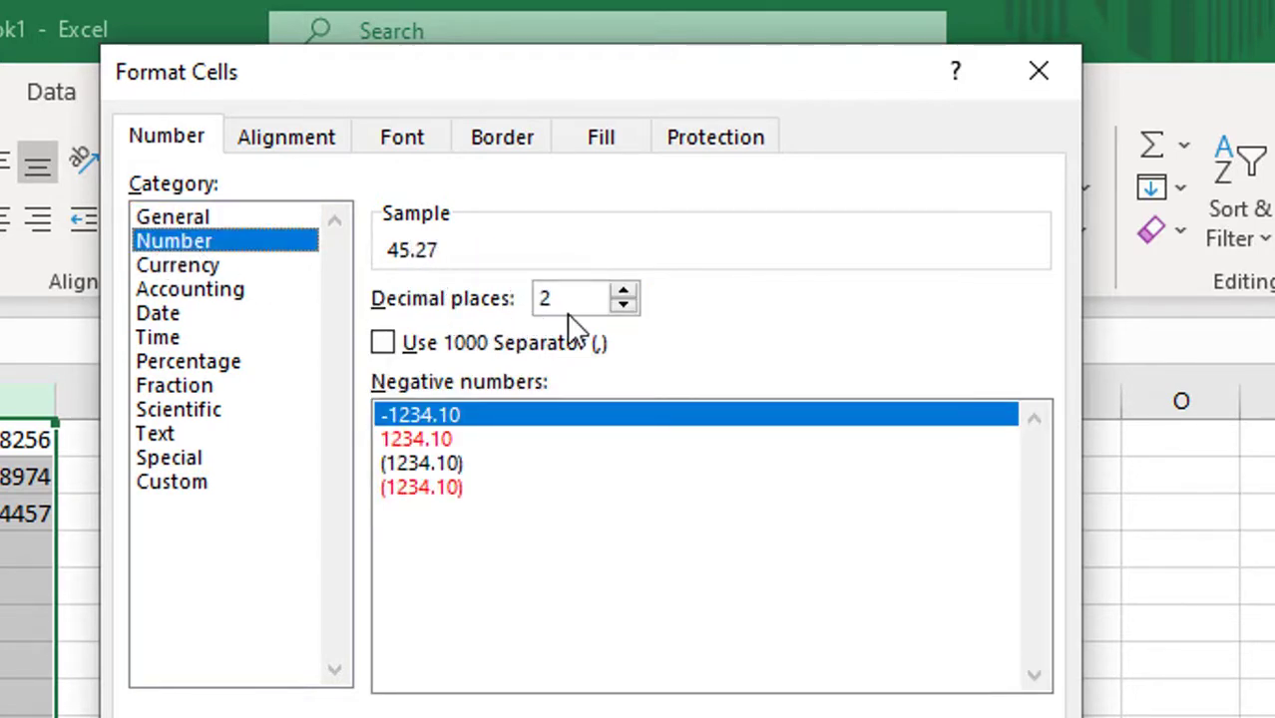
click(623, 305)
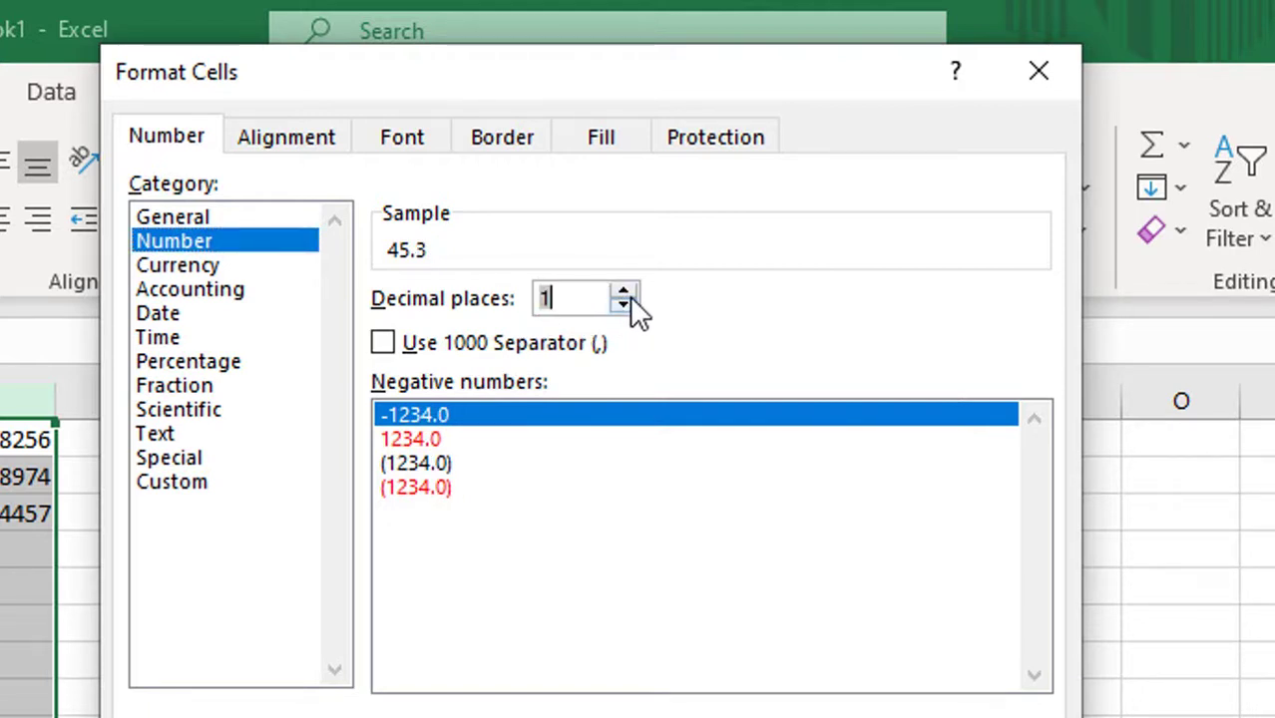
click(625, 291)
click(624, 290)
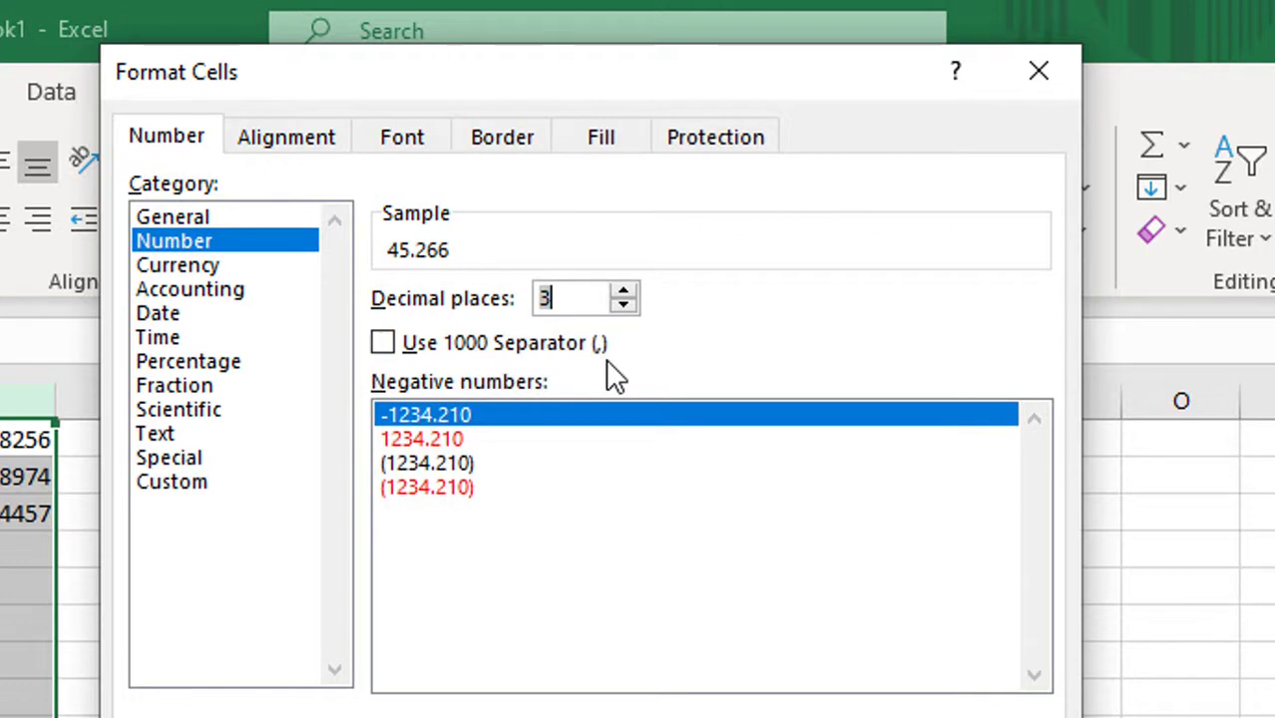
click(385, 342)
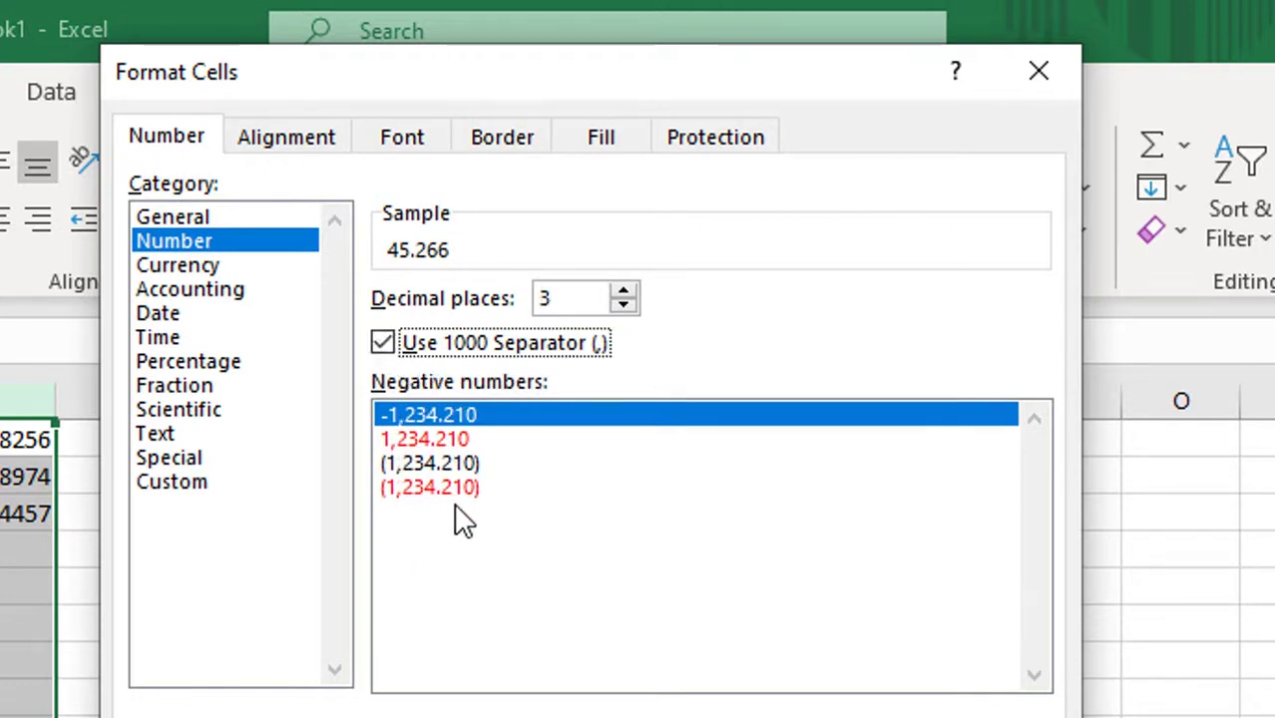
click(395, 338)
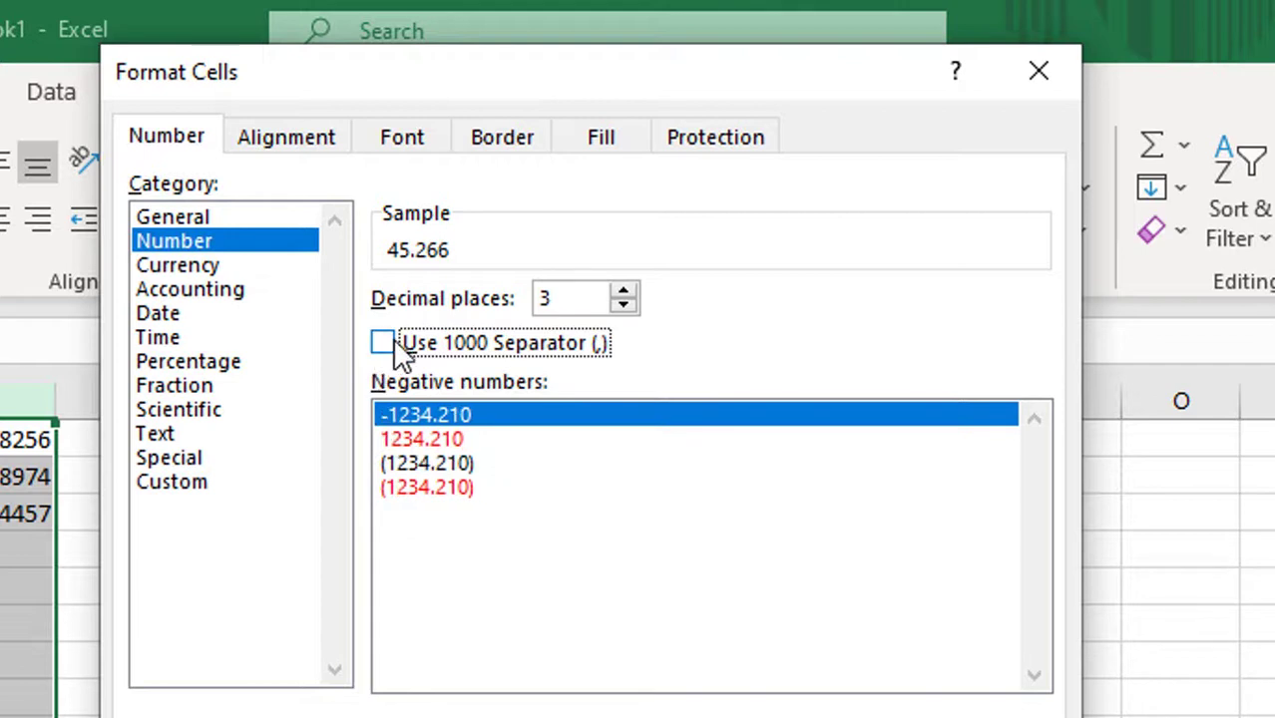
click(624, 304)
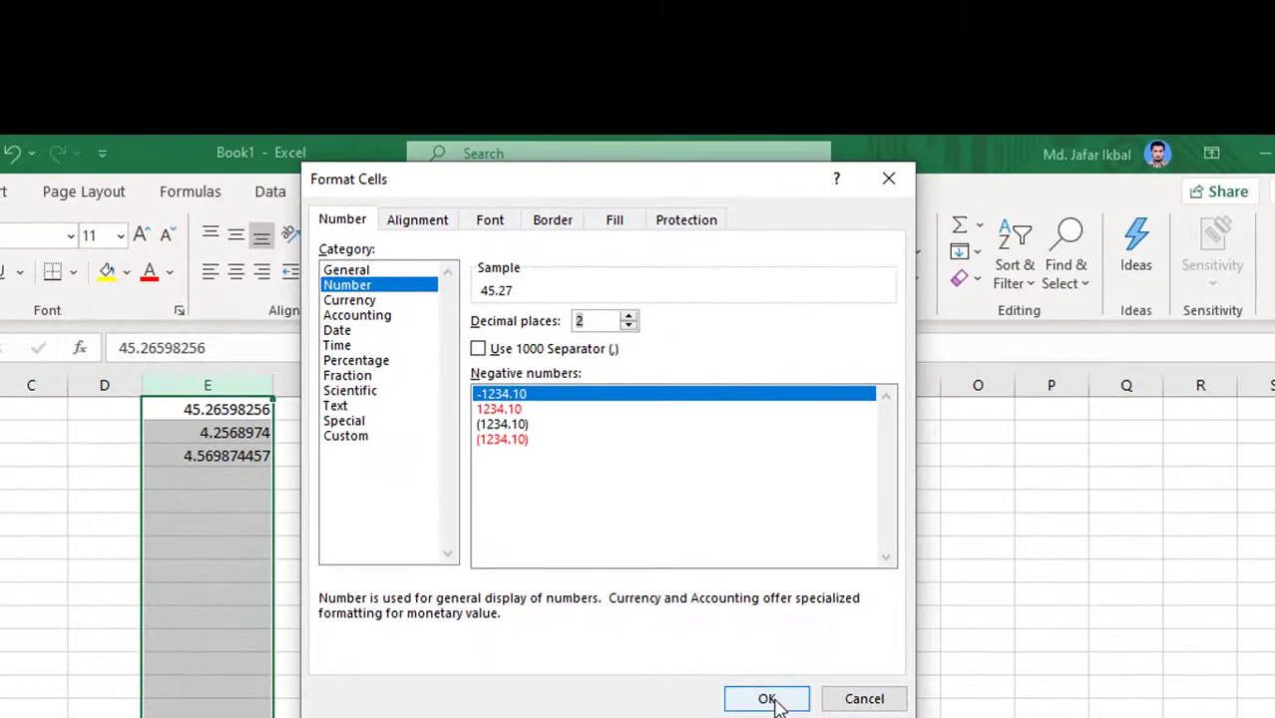
click(767, 699)
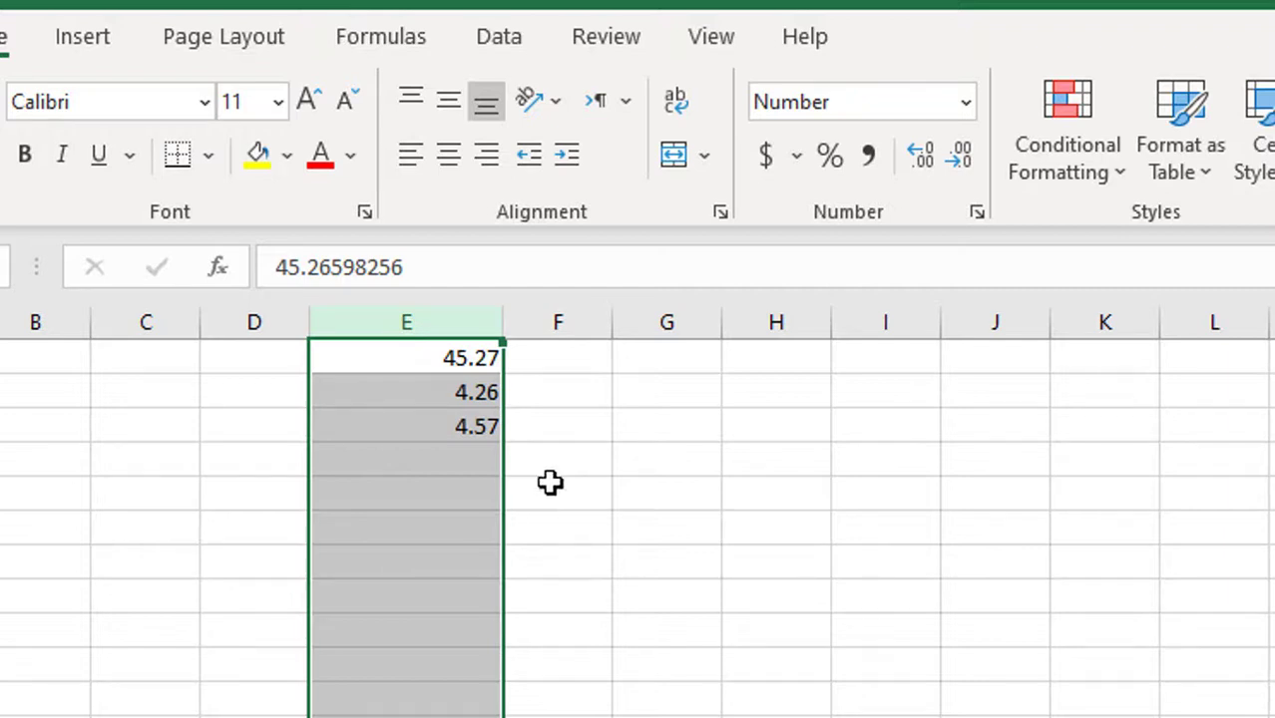
click(433, 361)
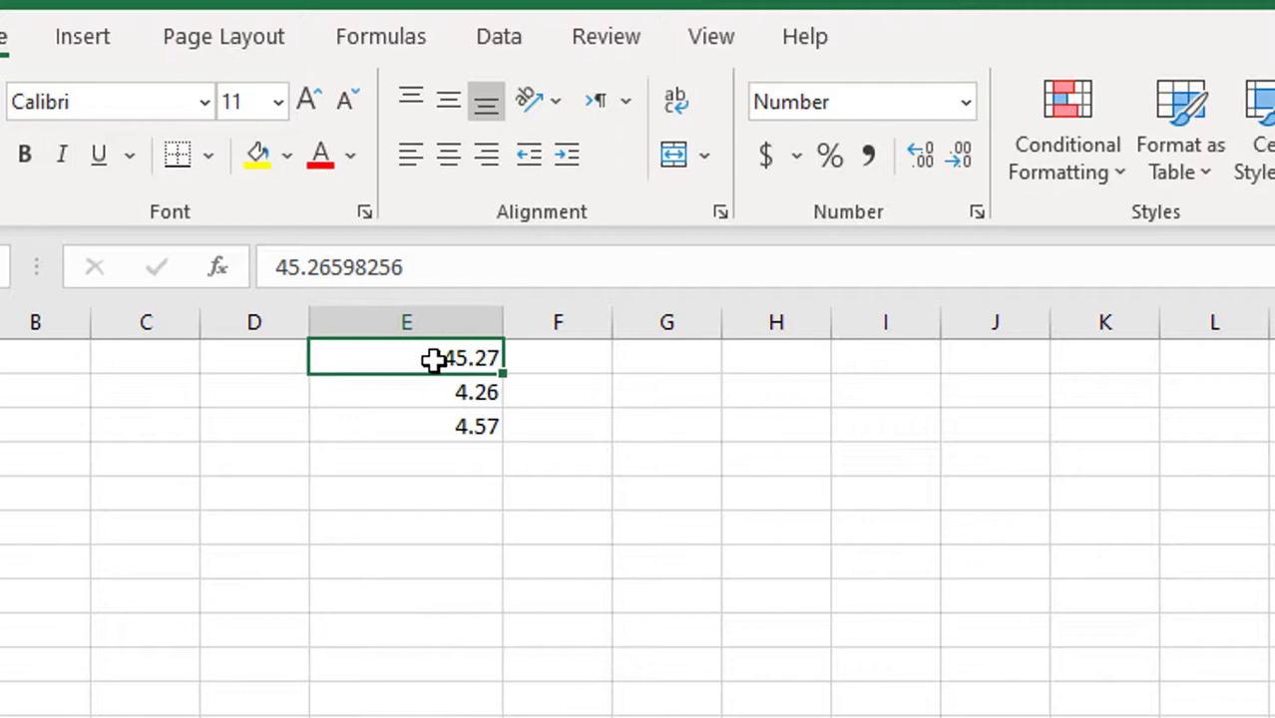
drag(433, 361, 439, 426)
click(463, 319)
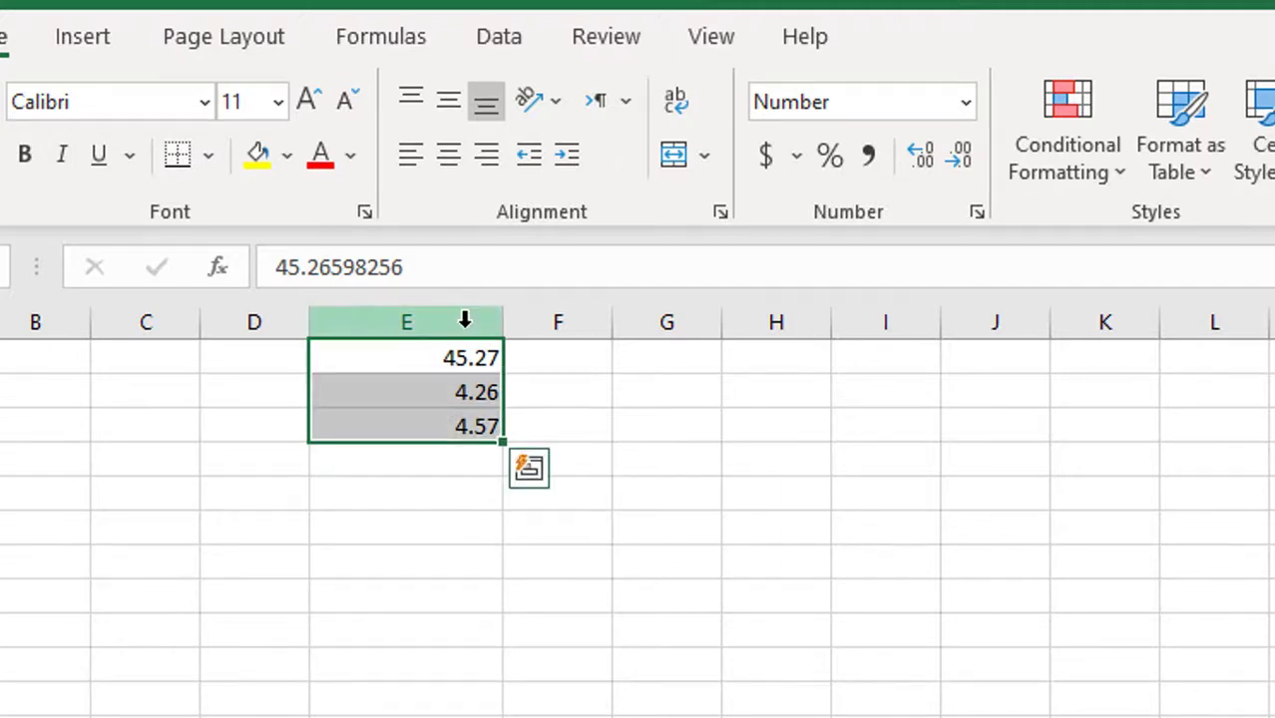
Set column E's Number format to 1 decimal place, showing 45.3, 4.3 and 4.6.
click(978, 211)
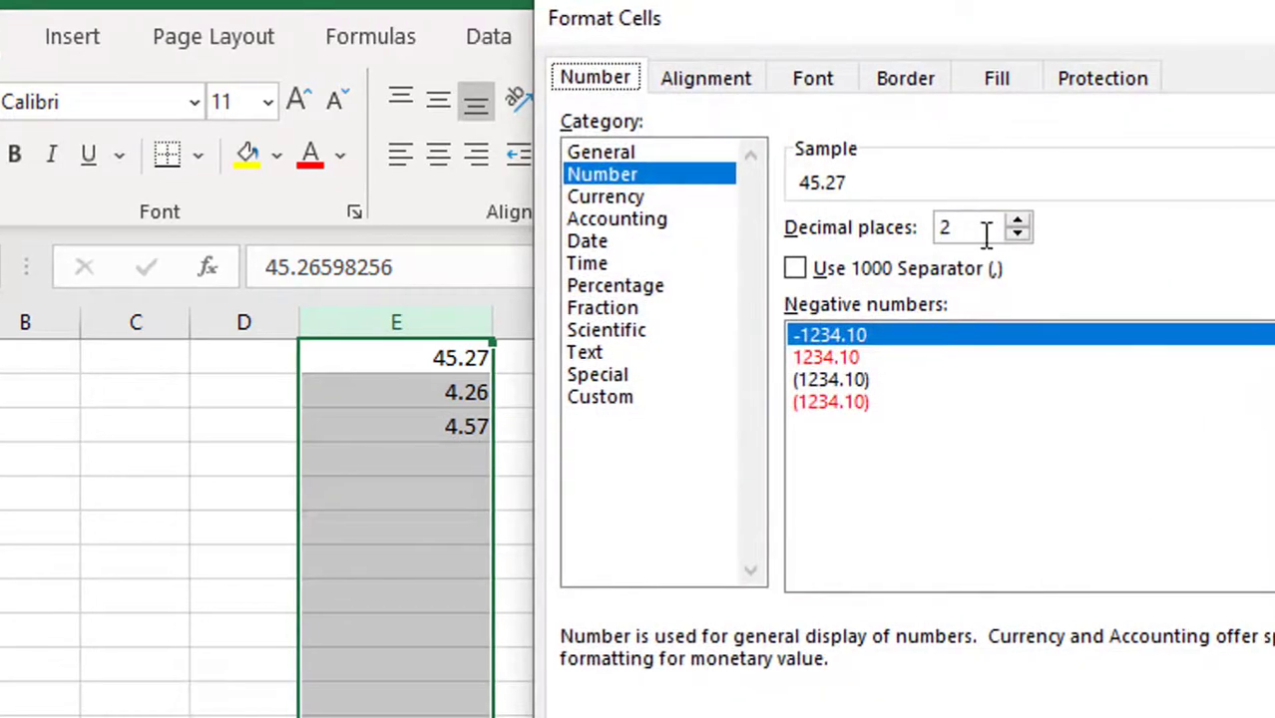
click(1018, 234)
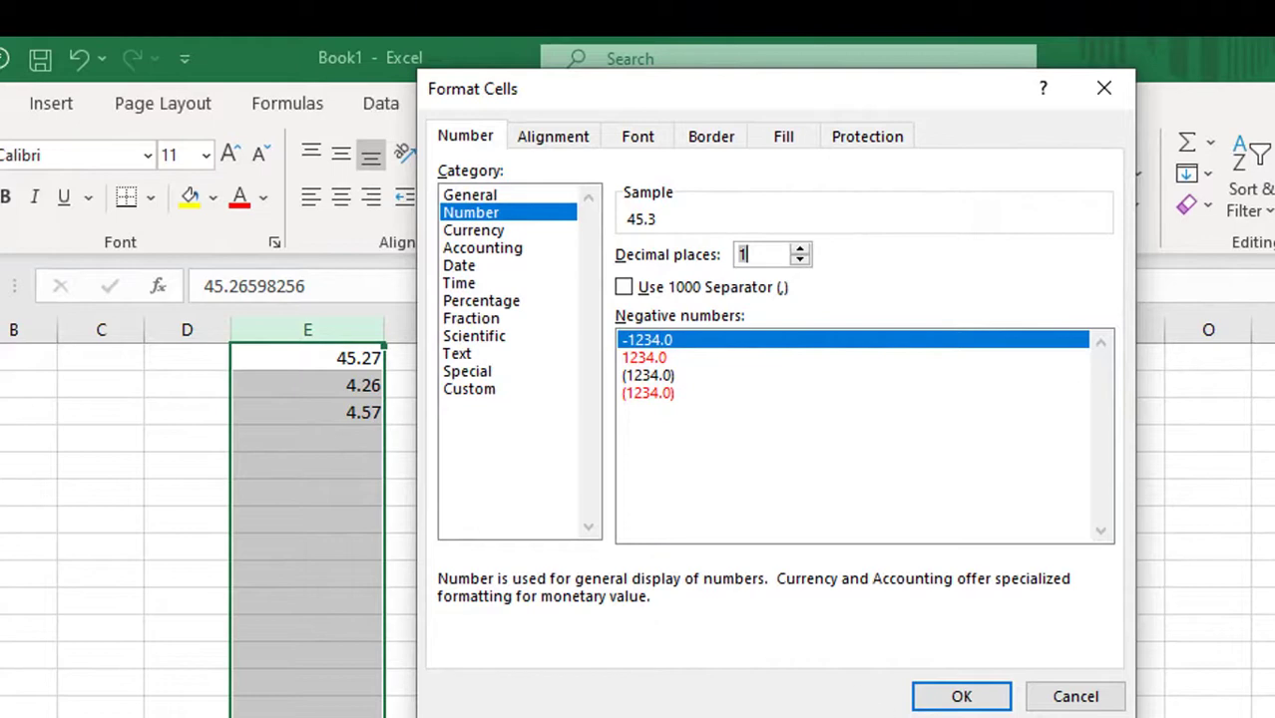
click(959, 701)
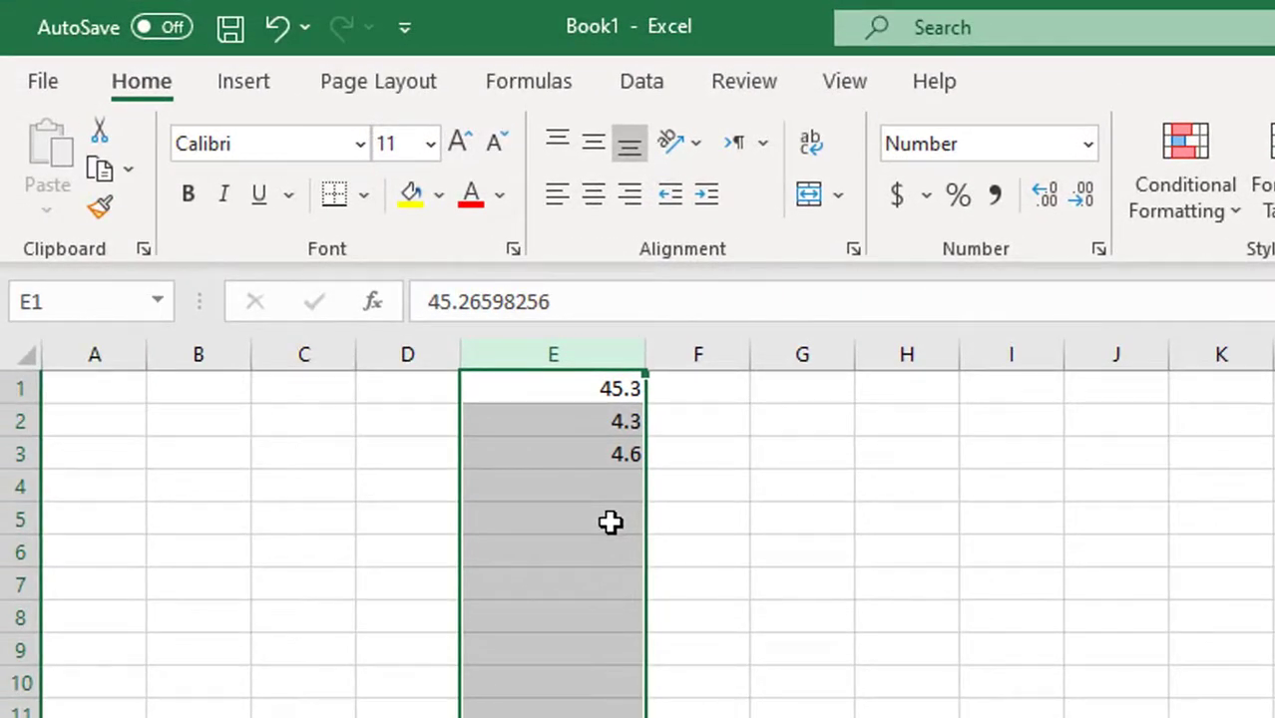
click(619, 395)
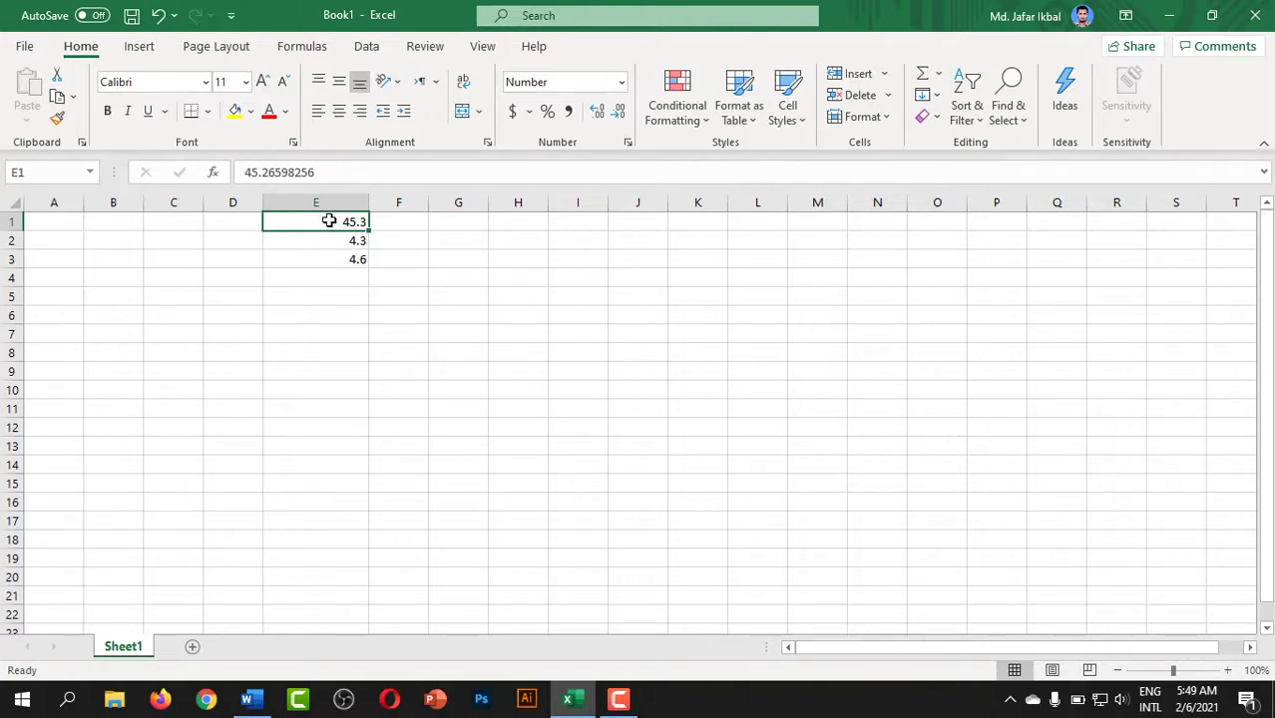
drag(330, 221, 340, 261)
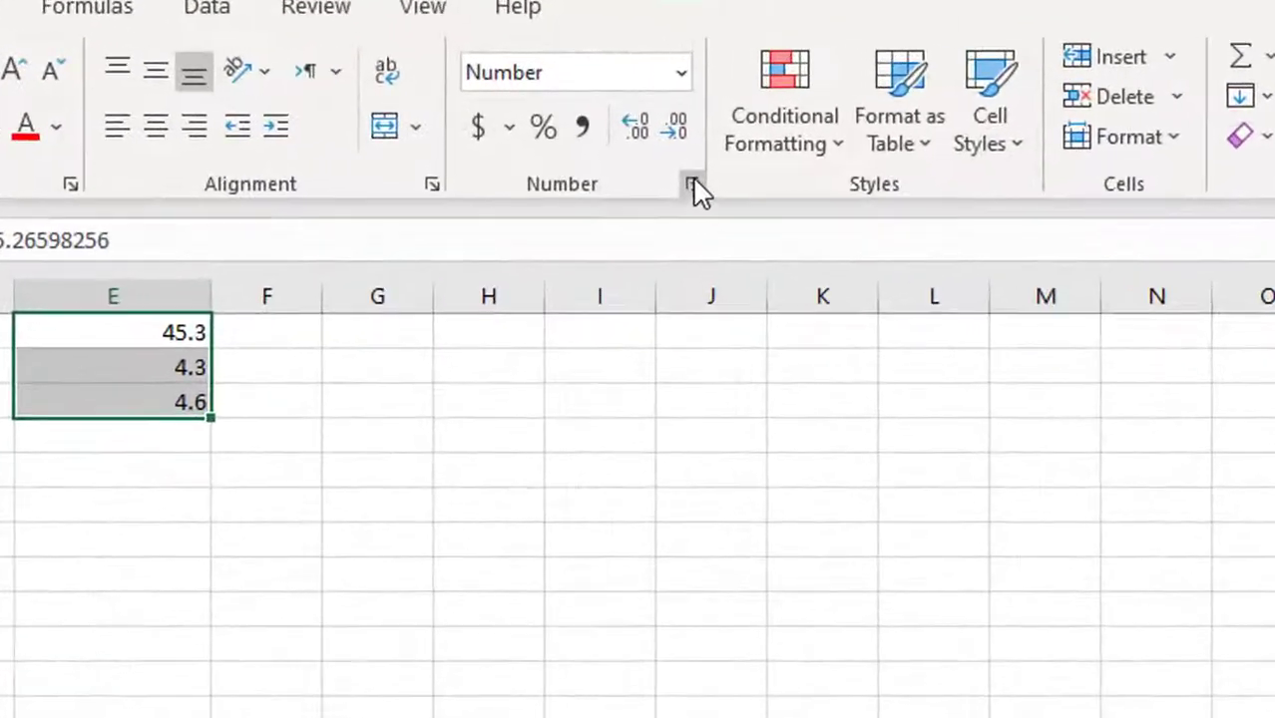
Apply Currency format with 2 decimals and the Bangla (Bangladesh) ৳ symbol to column E.
click(628, 142)
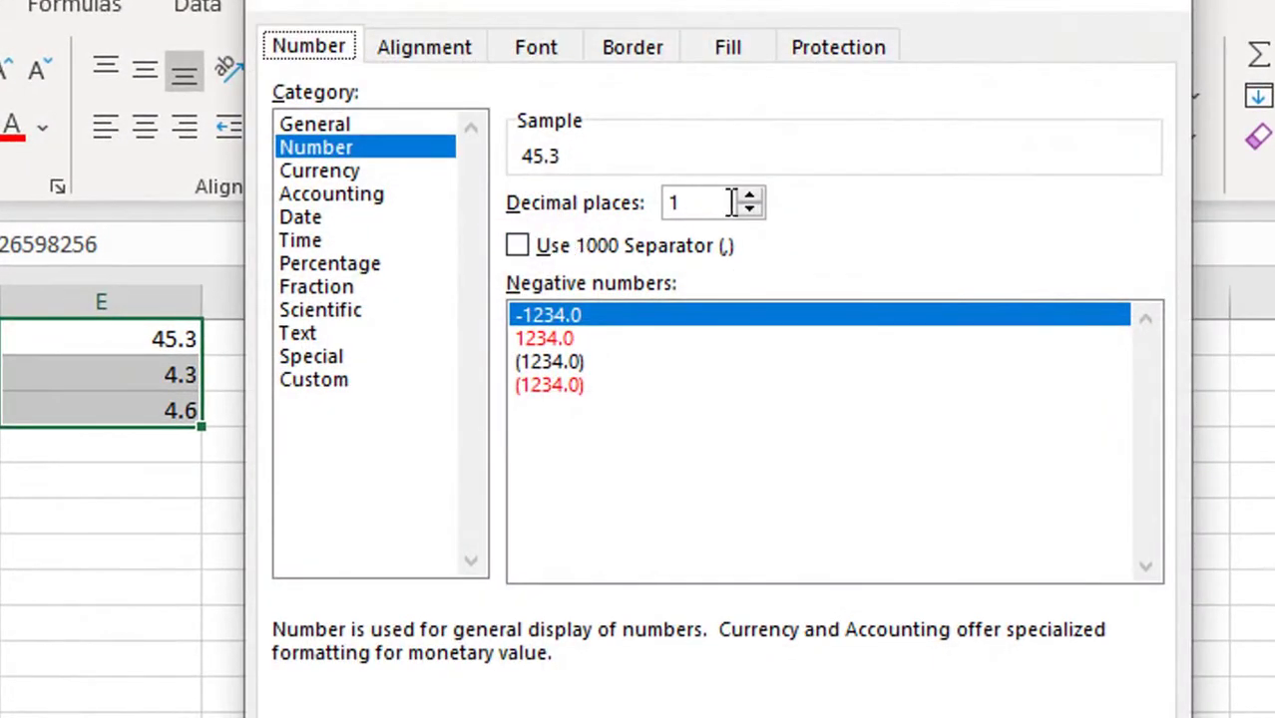
click(750, 199)
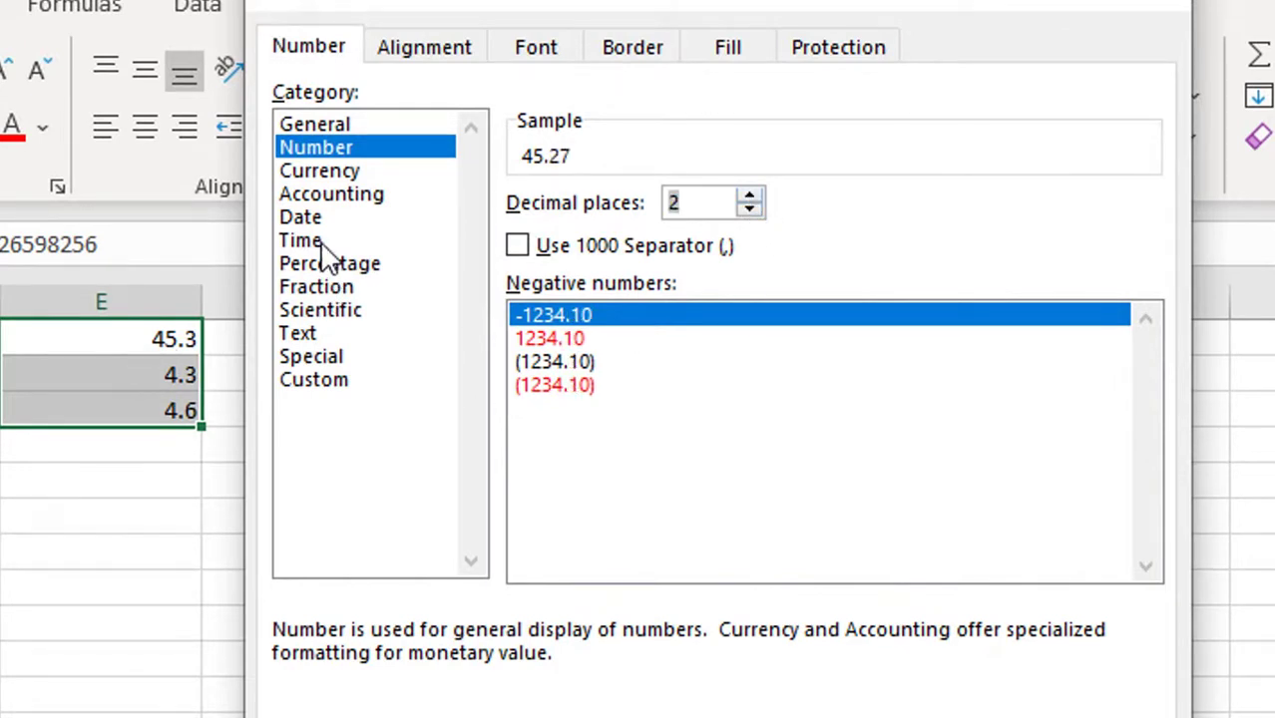
click(312, 175)
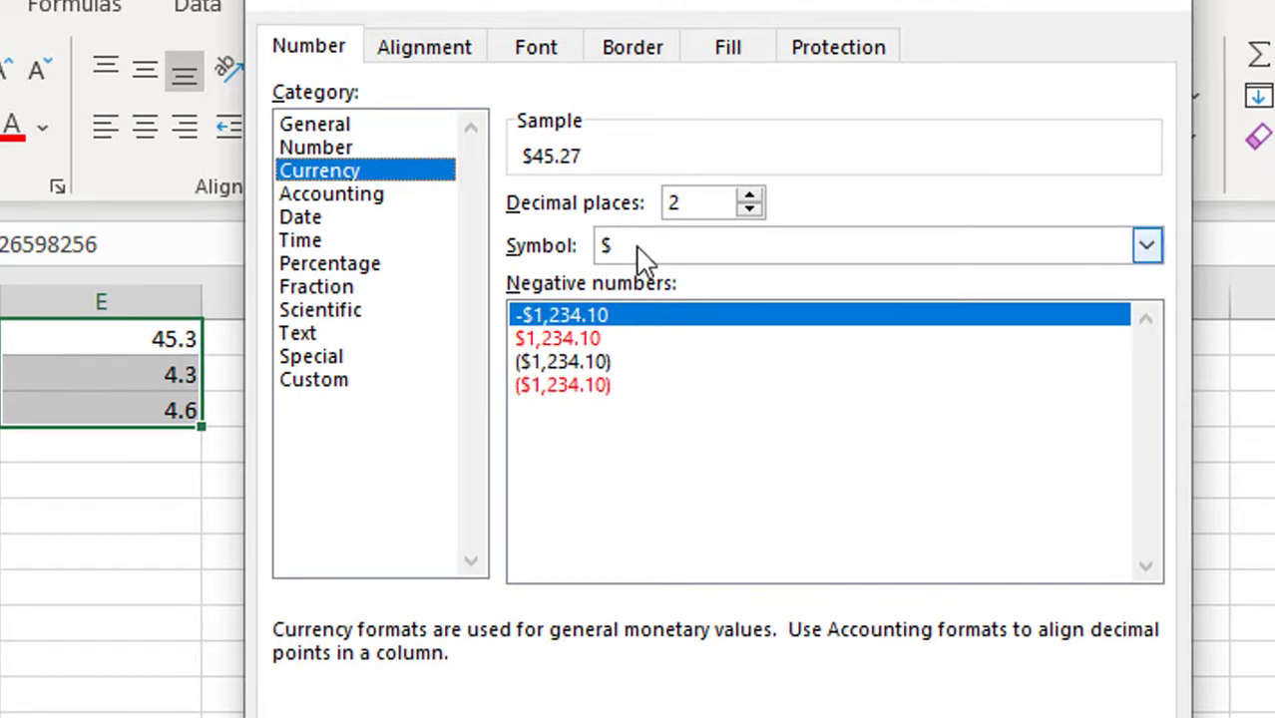
click(1146, 246)
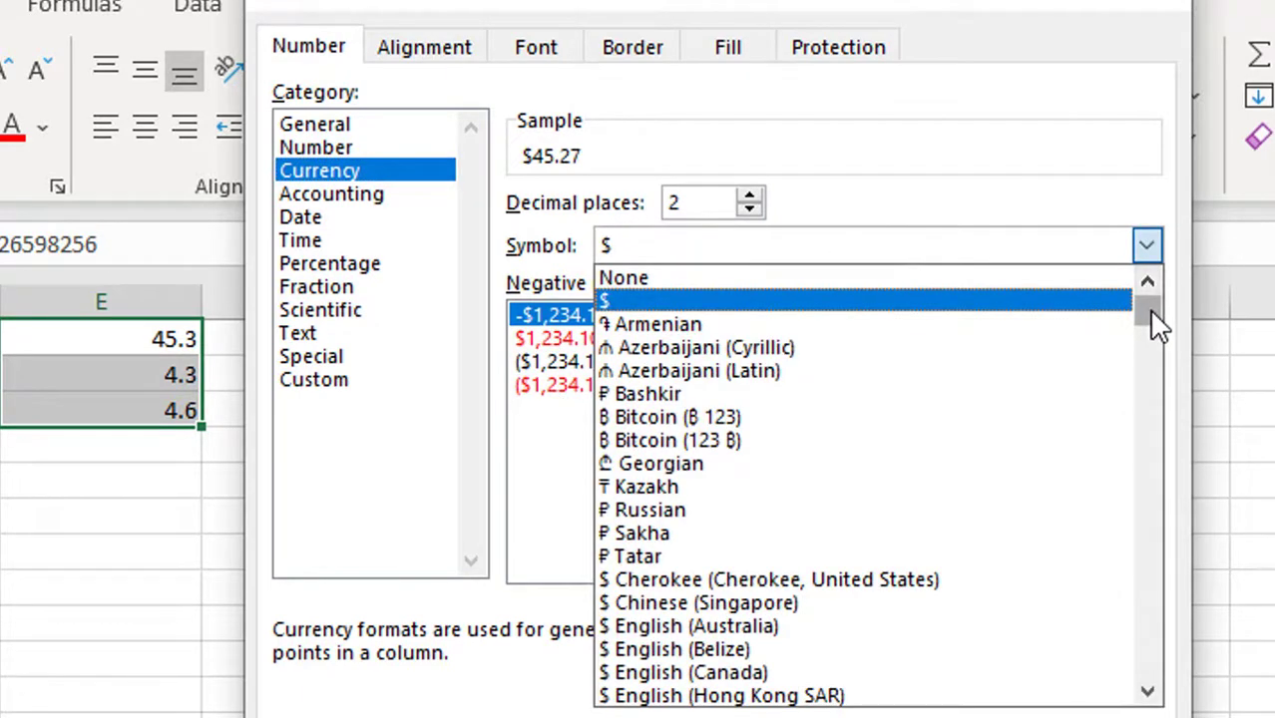
drag(1148, 308, 1149, 392)
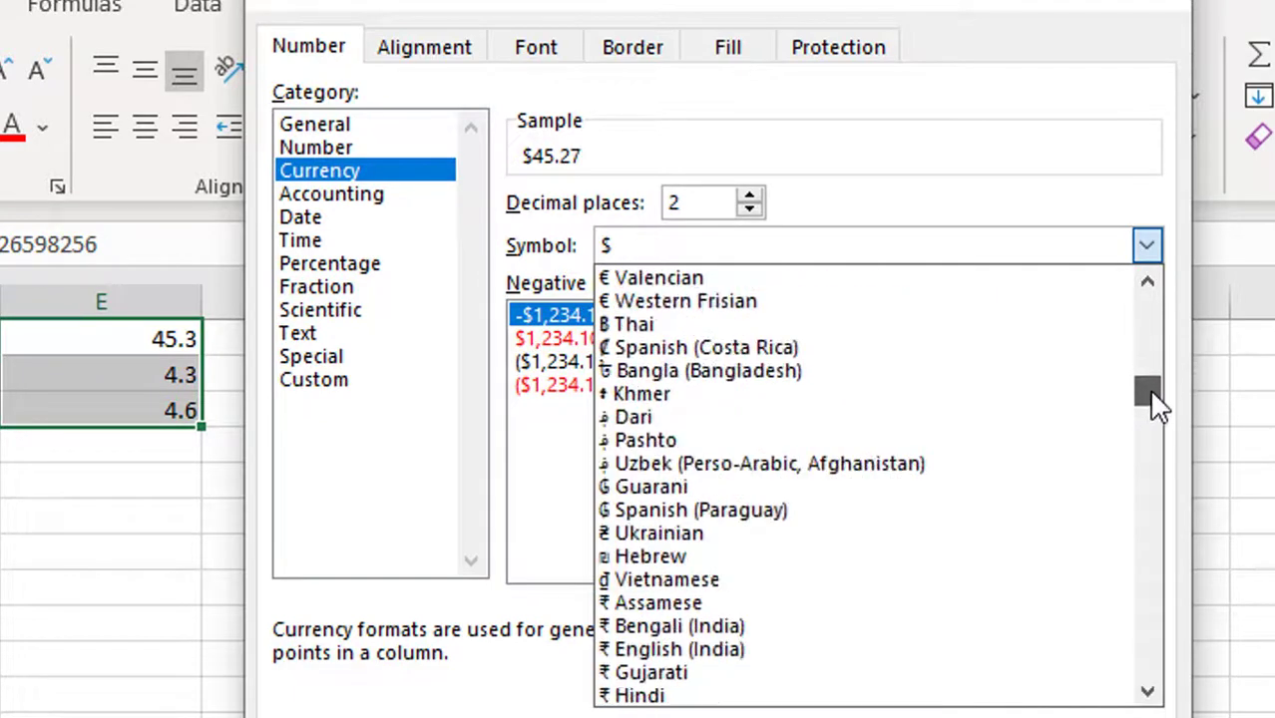
click(838, 371)
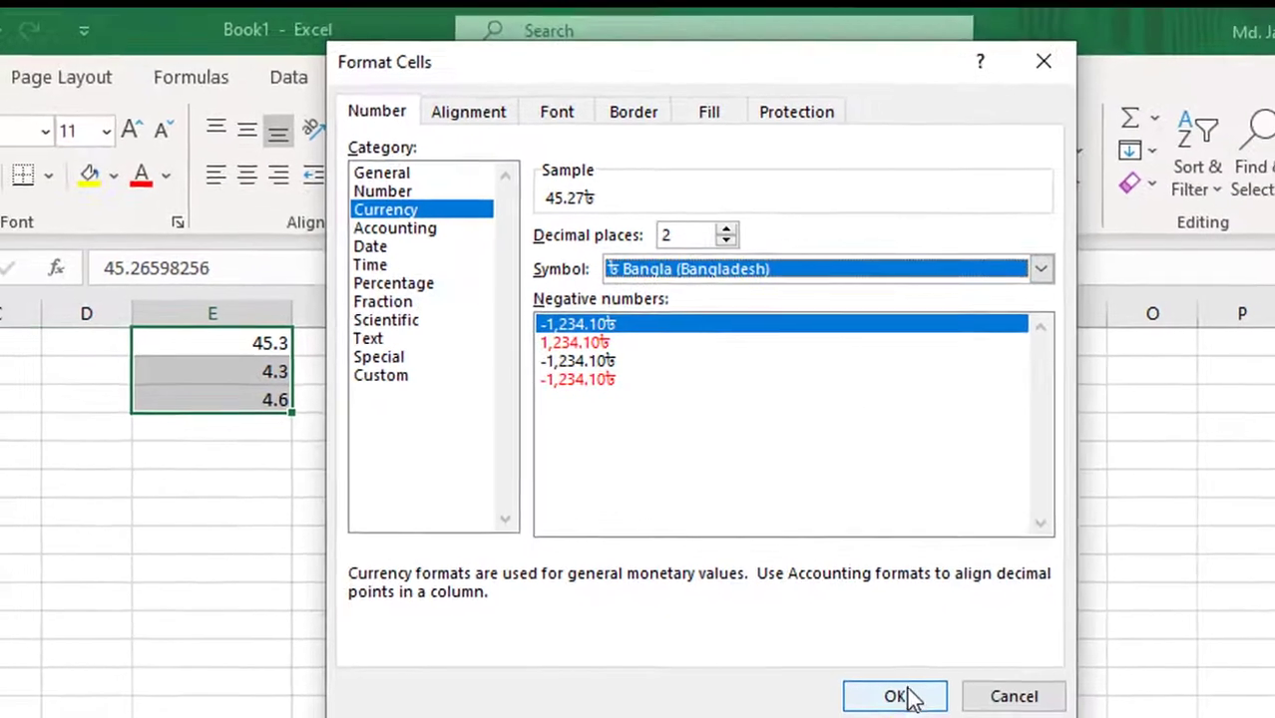
click(909, 692)
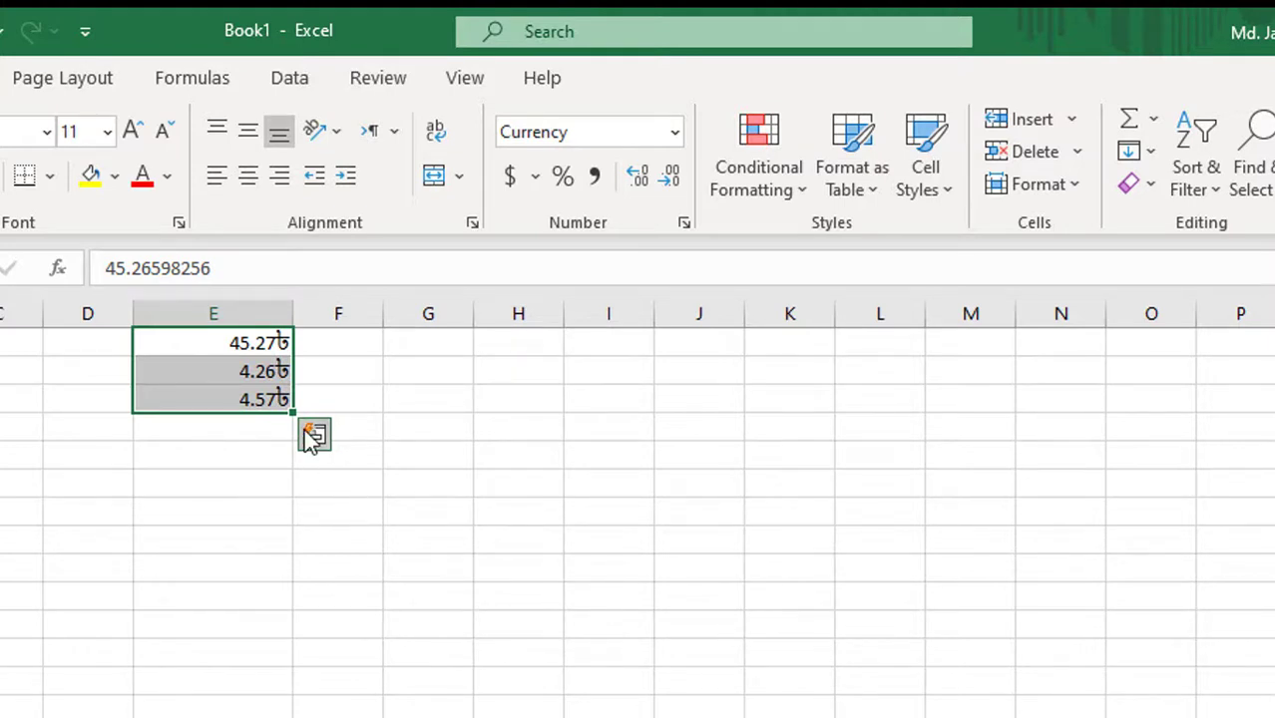
click(96, 462)
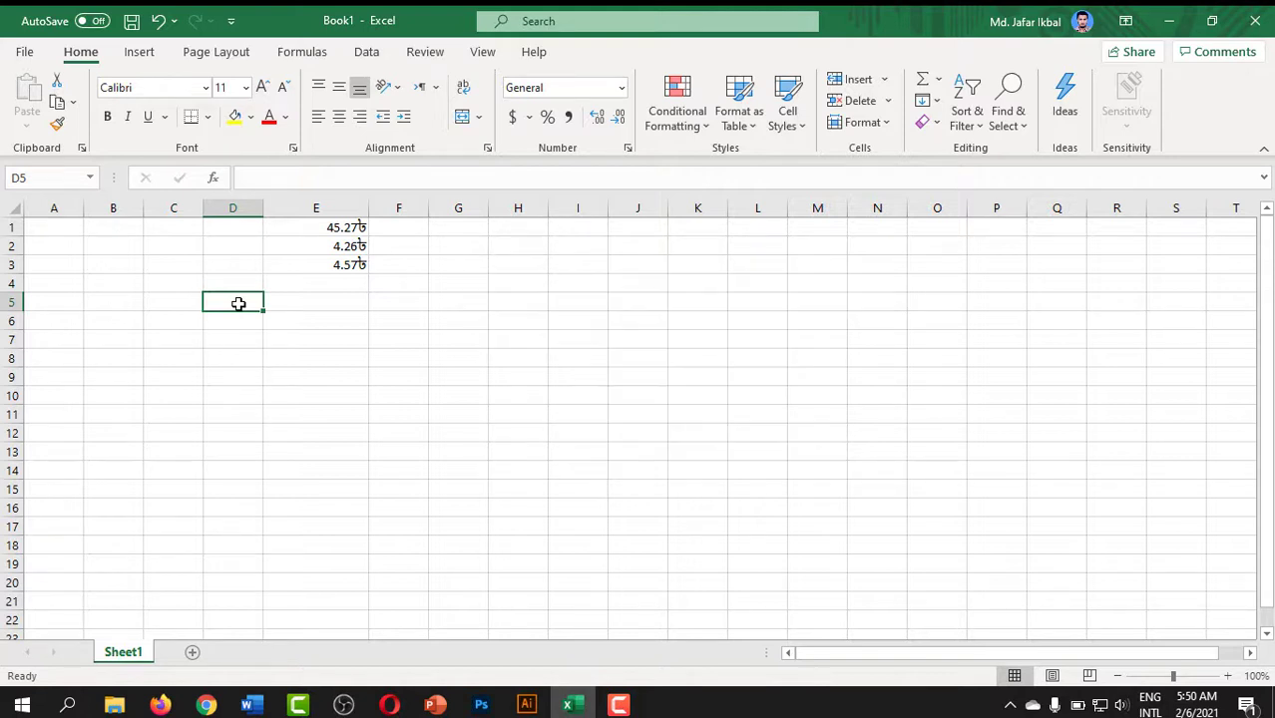
Enter H2SO4 in D5 and format its final 4 as superscript.
text(H2)
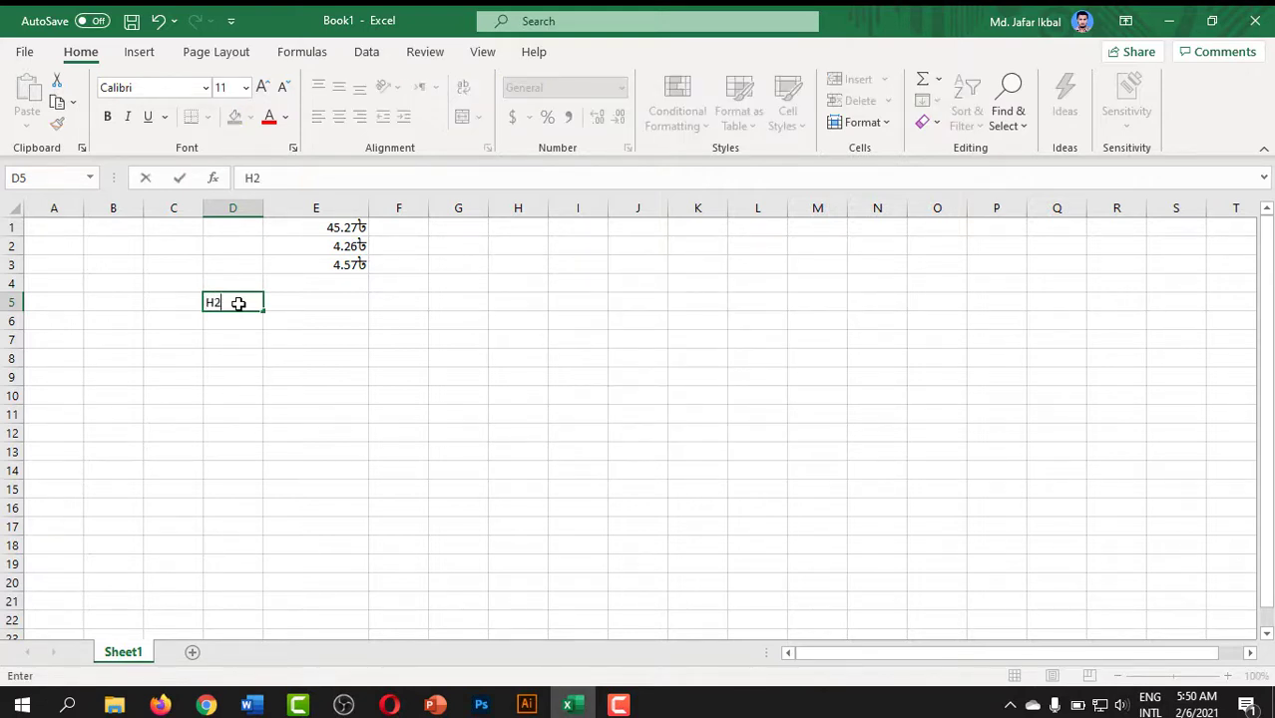
text(SO4)
click(304, 302)
click(240, 303)
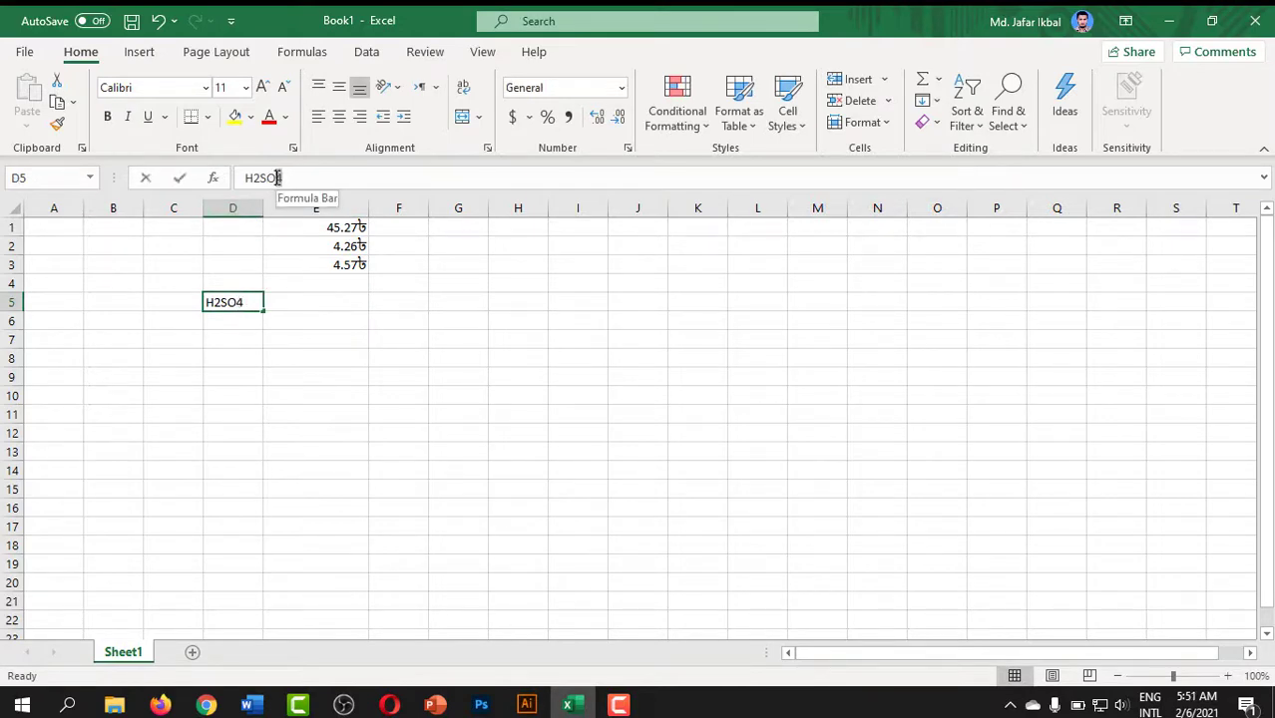
drag(277, 178, 282, 179)
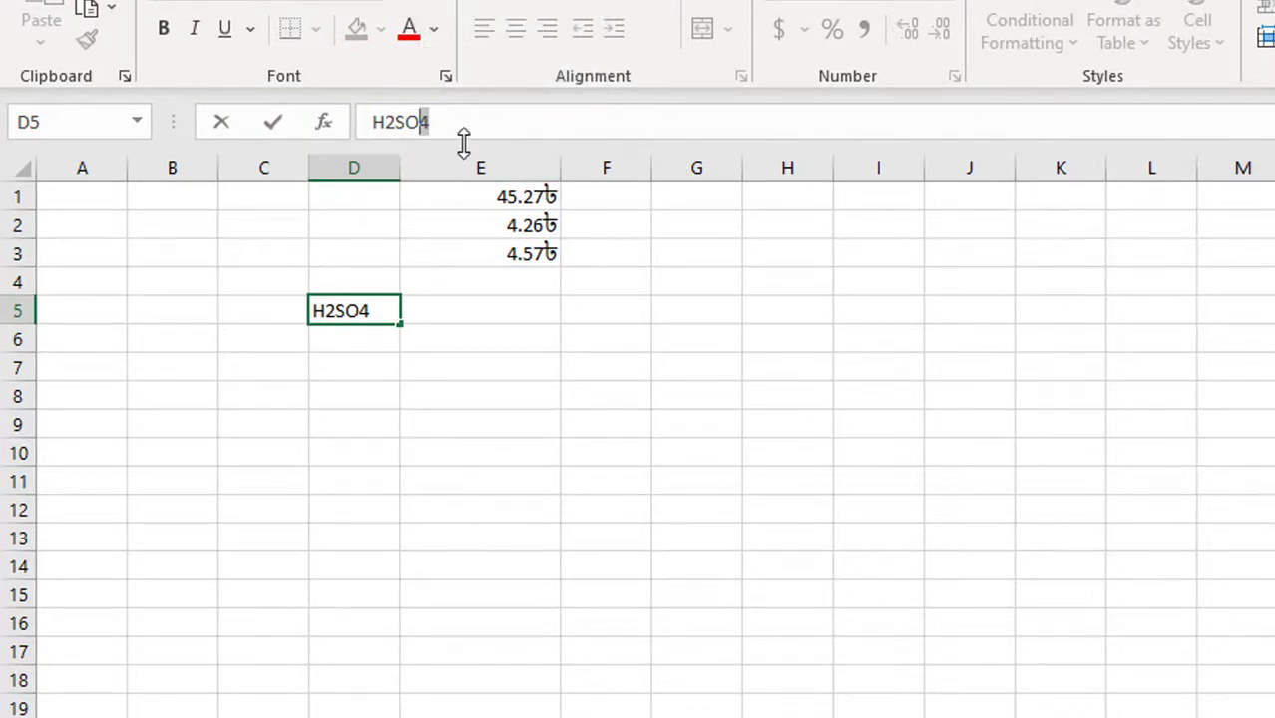
click(445, 77)
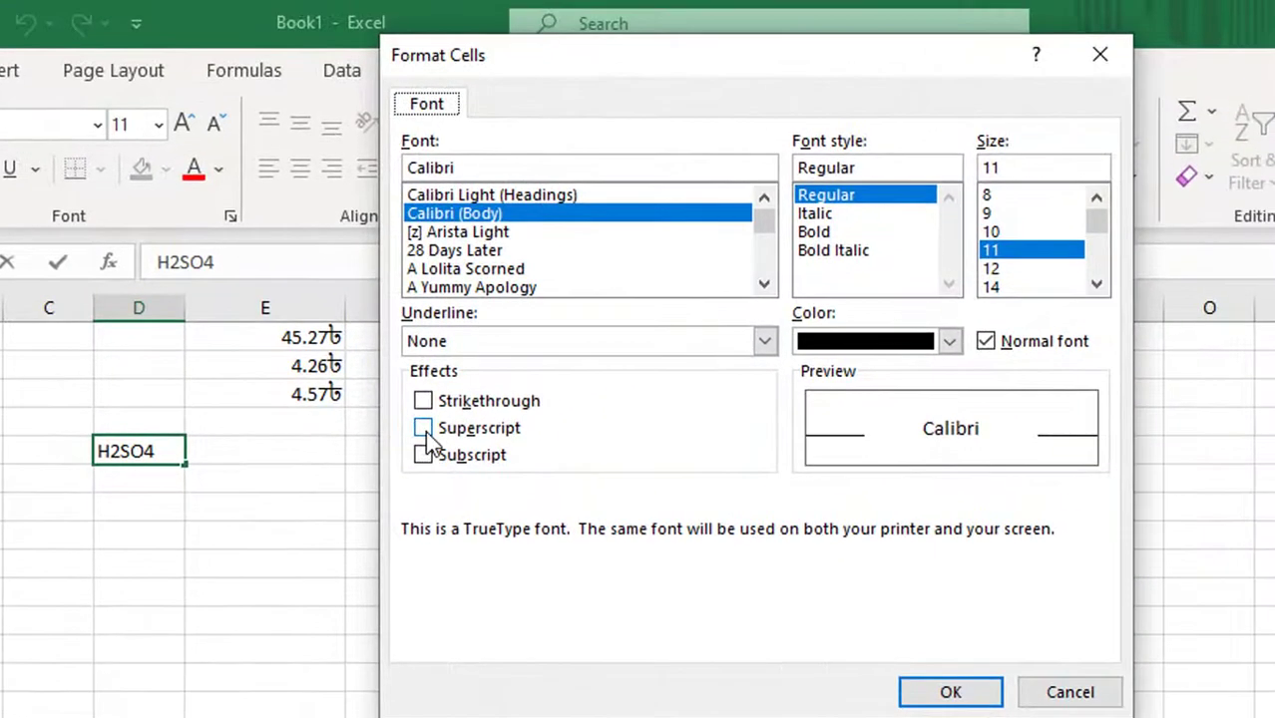
click(424, 430)
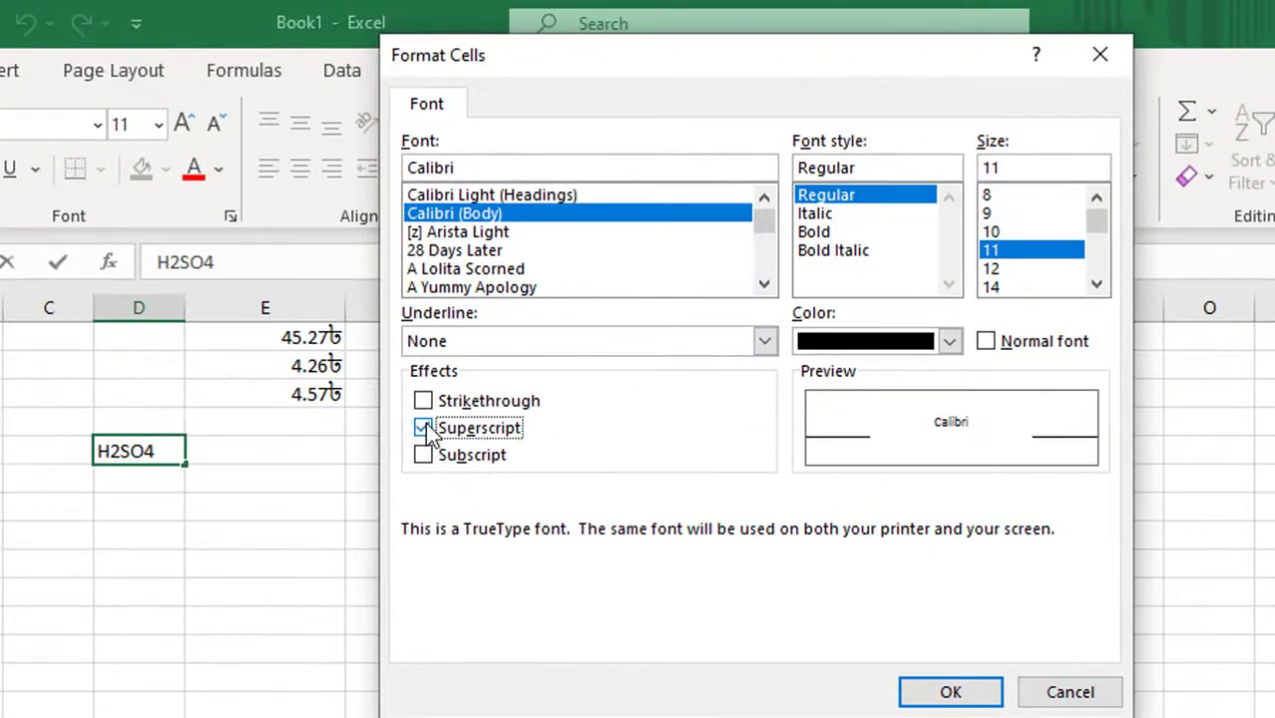
click(965, 692)
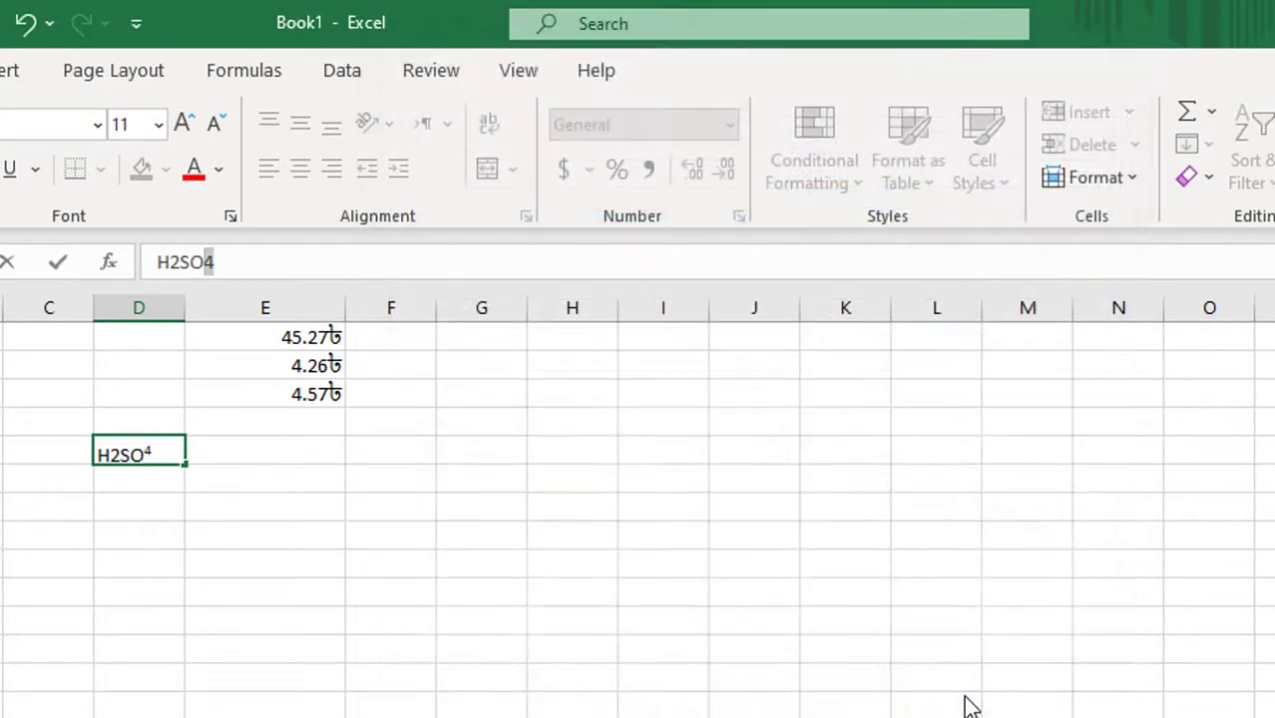
click(165, 485)
Apply subscript to the whole of D5, then undo it.
click(156, 454)
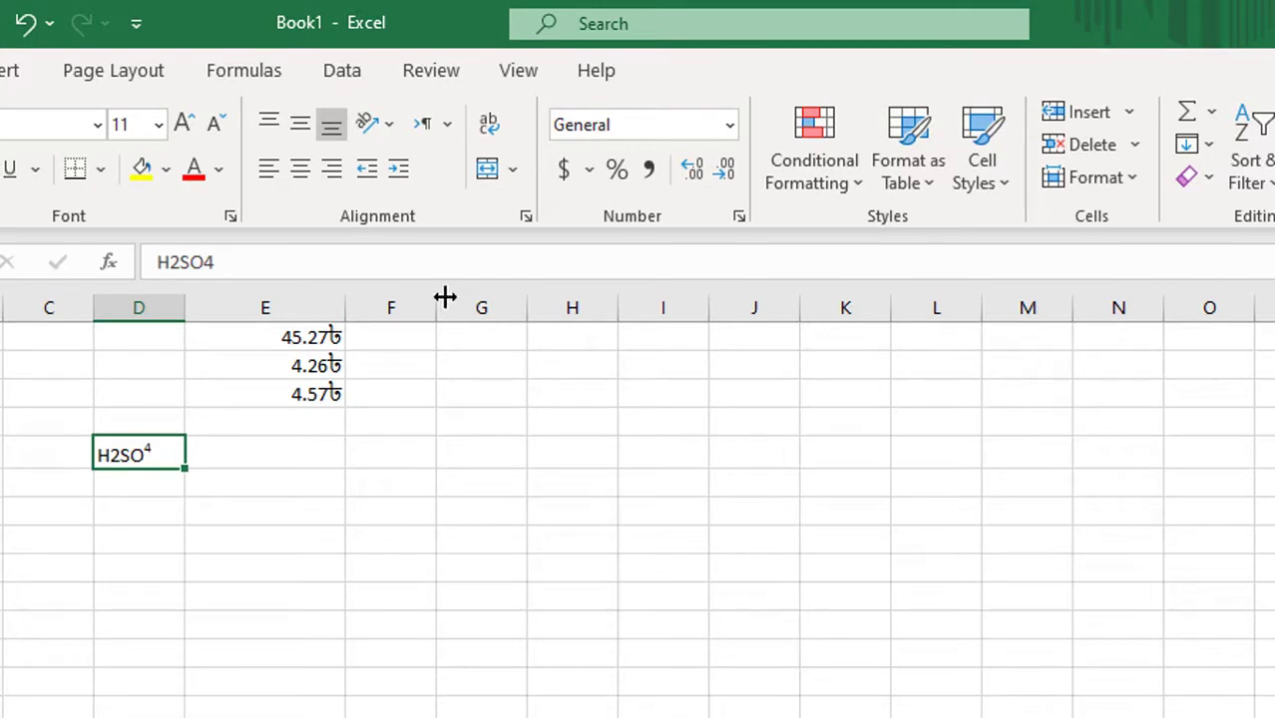
click(229, 217)
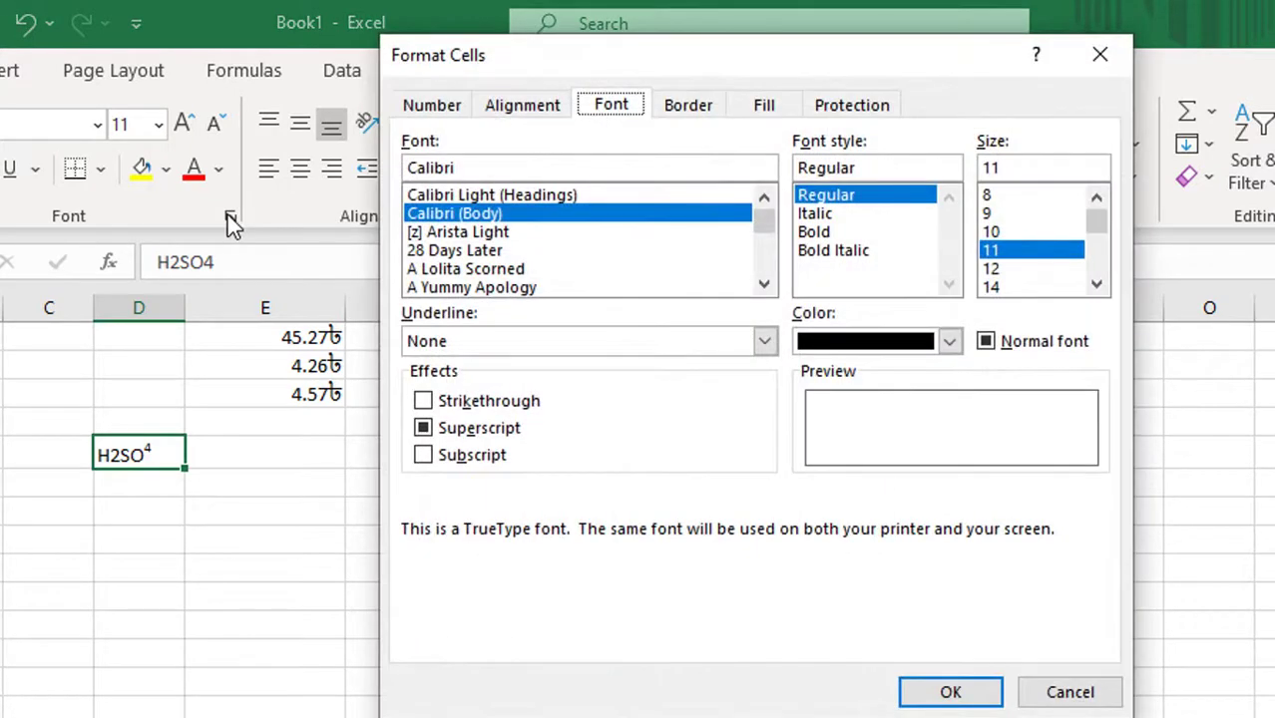
click(425, 457)
click(940, 691)
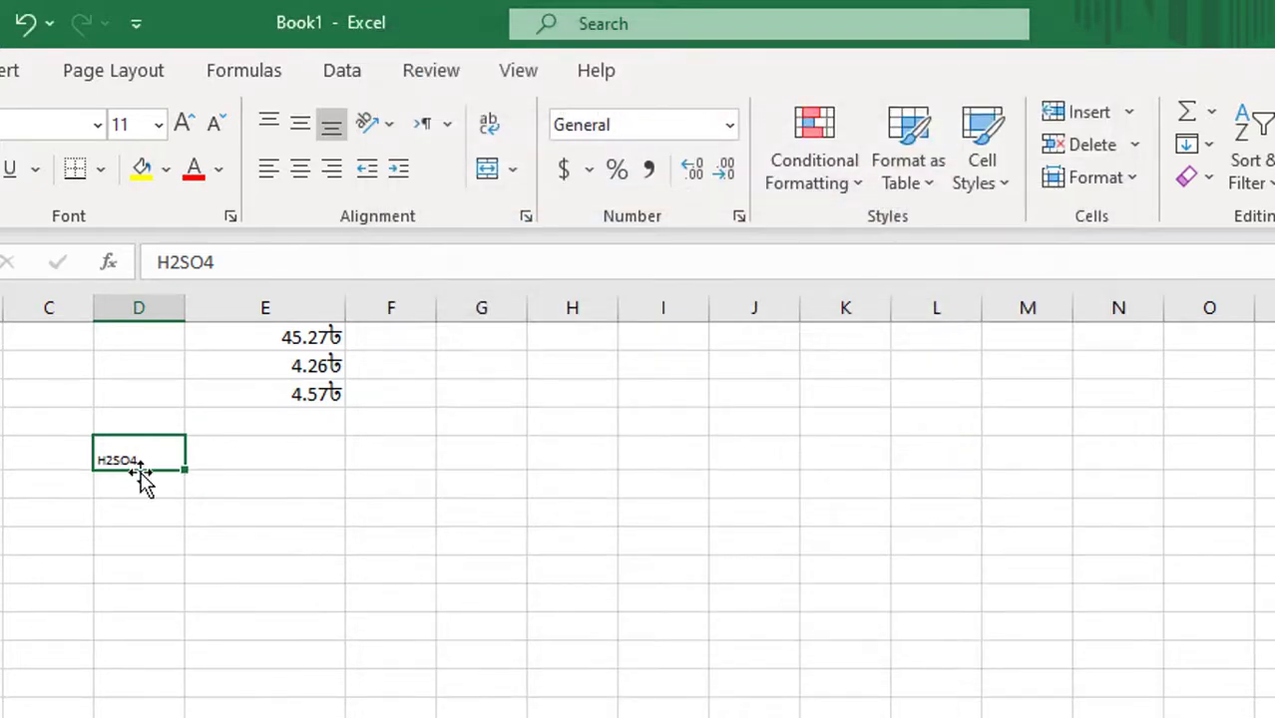
key(ctrl+z)
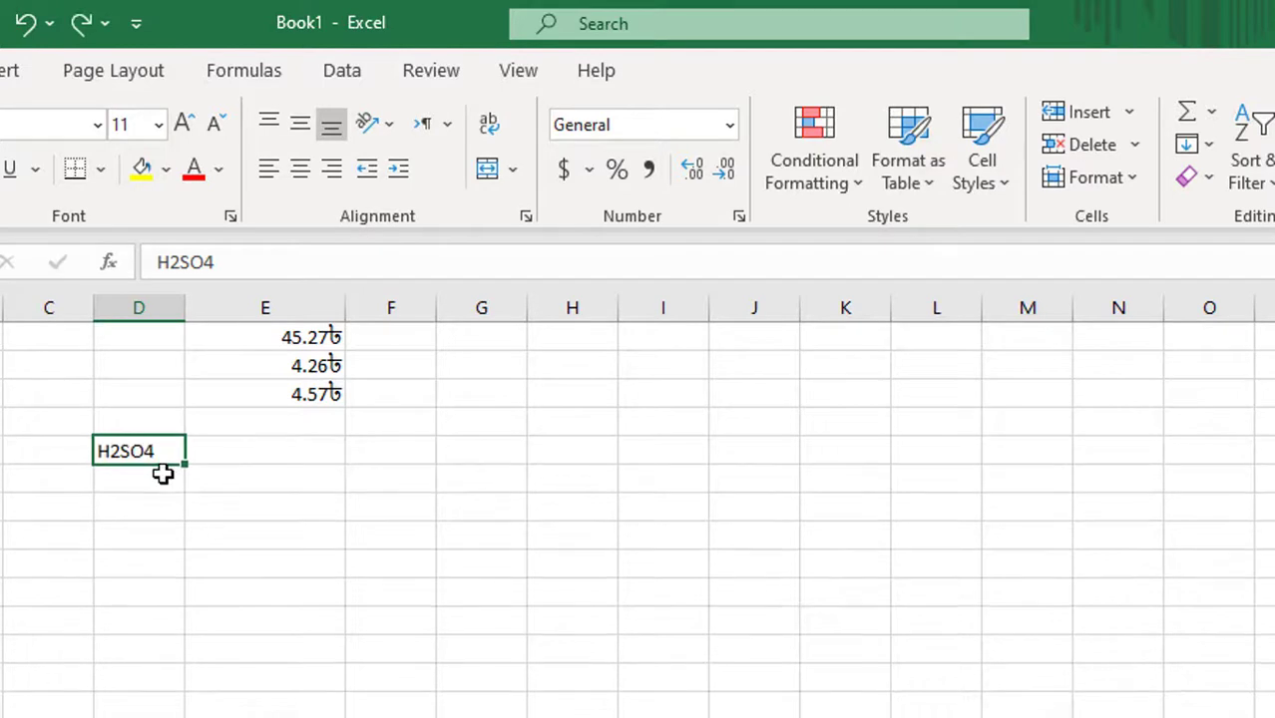
Format only the 4 in H2SO4 as subscript.
click(229, 262)
drag(206, 263, 215, 263)
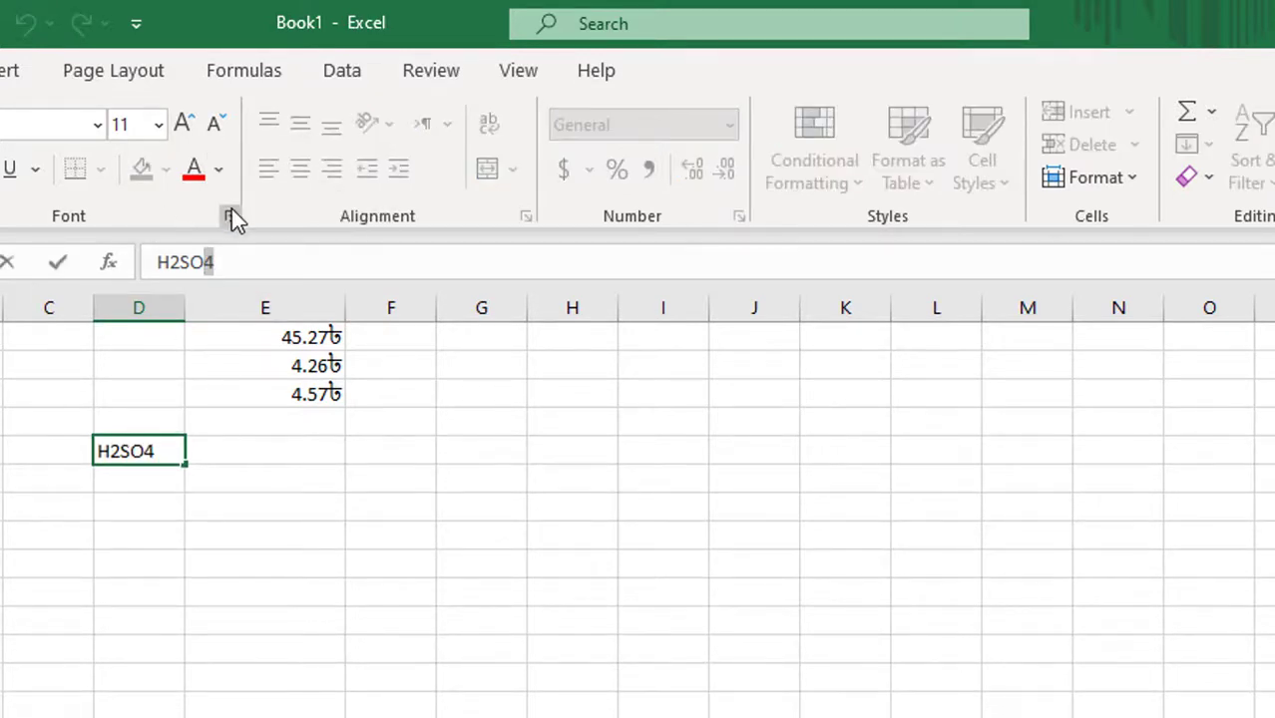
click(231, 214)
click(425, 457)
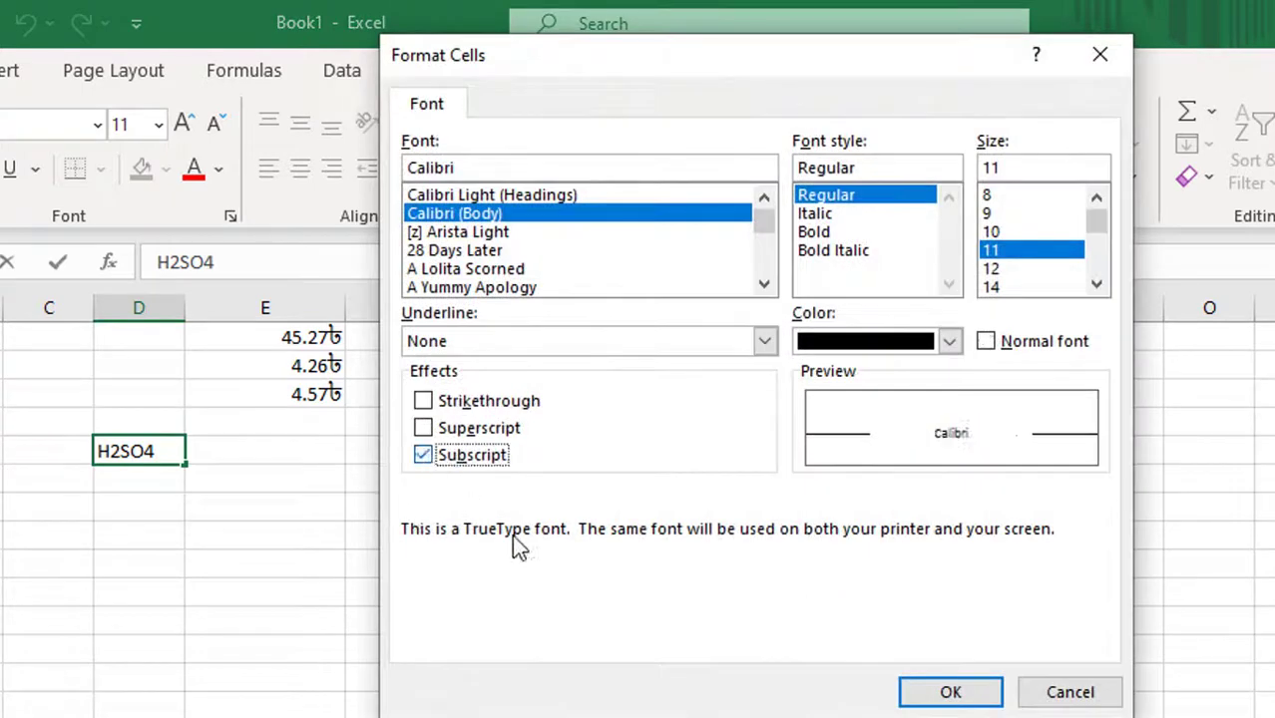
click(948, 695)
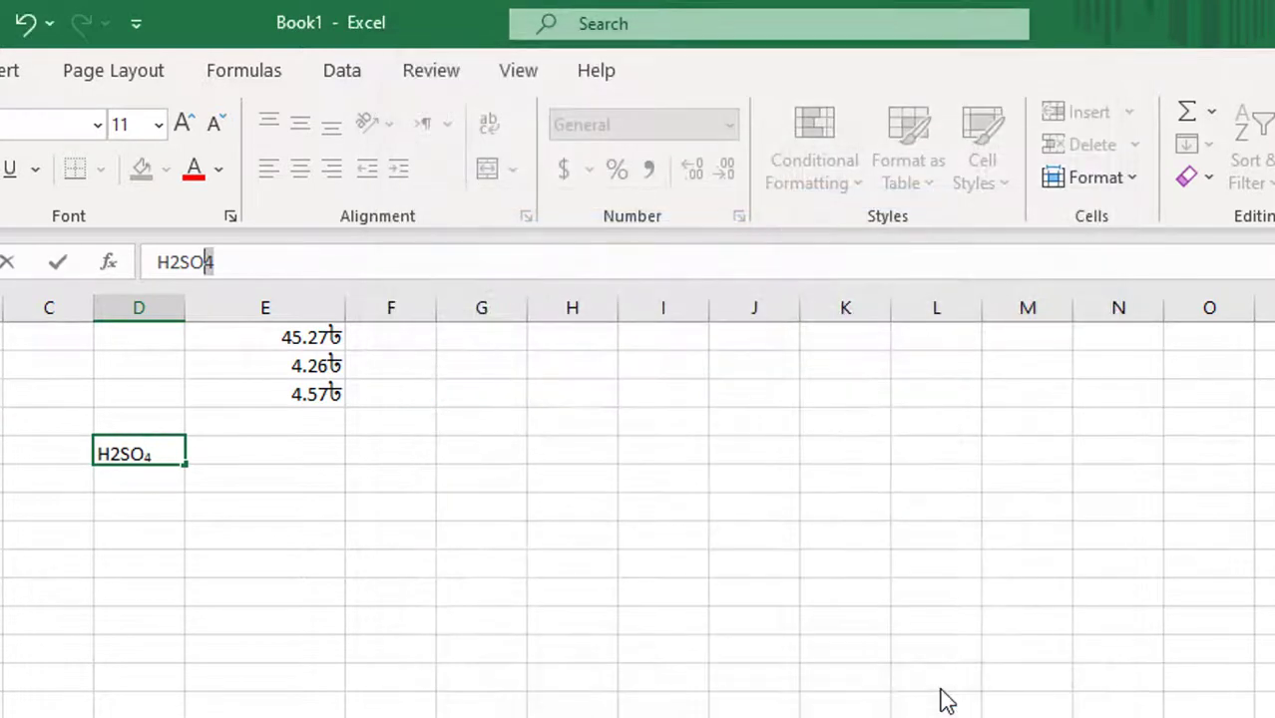
click(231, 451)
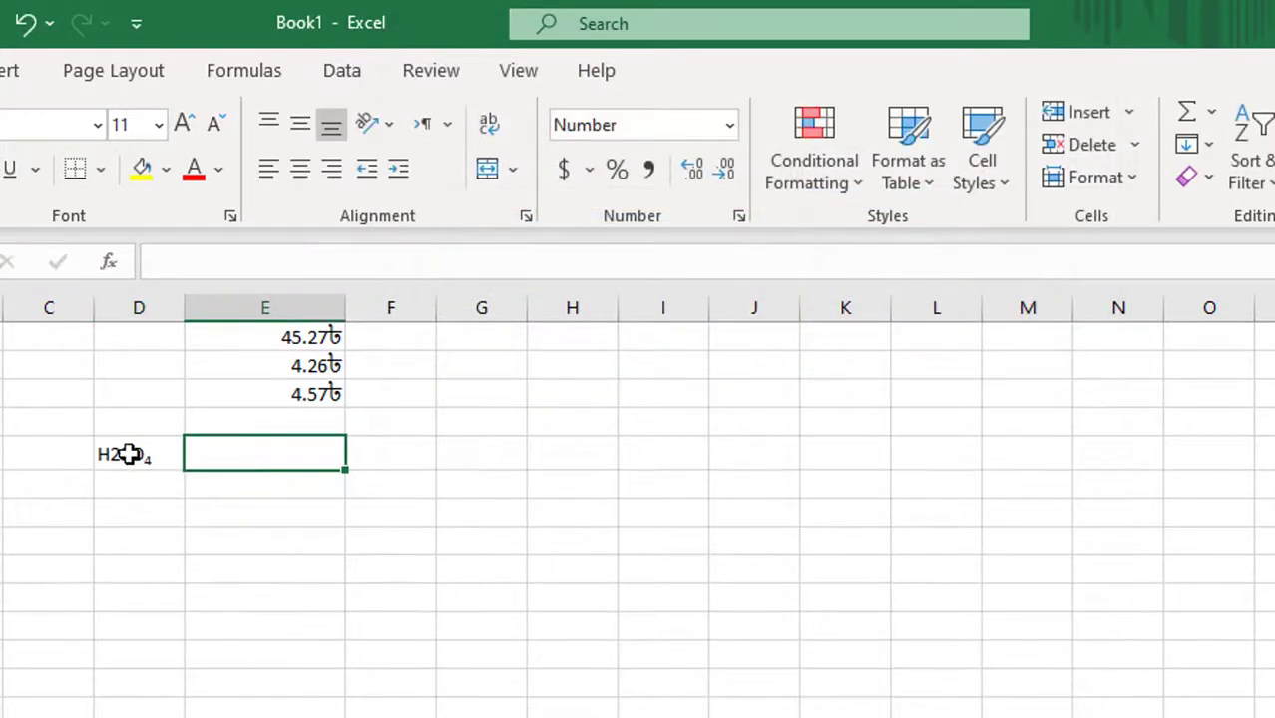
Format the 2 in H2SO4 as subscript and confirm D5 reads H₂SO₄.
click(128, 450)
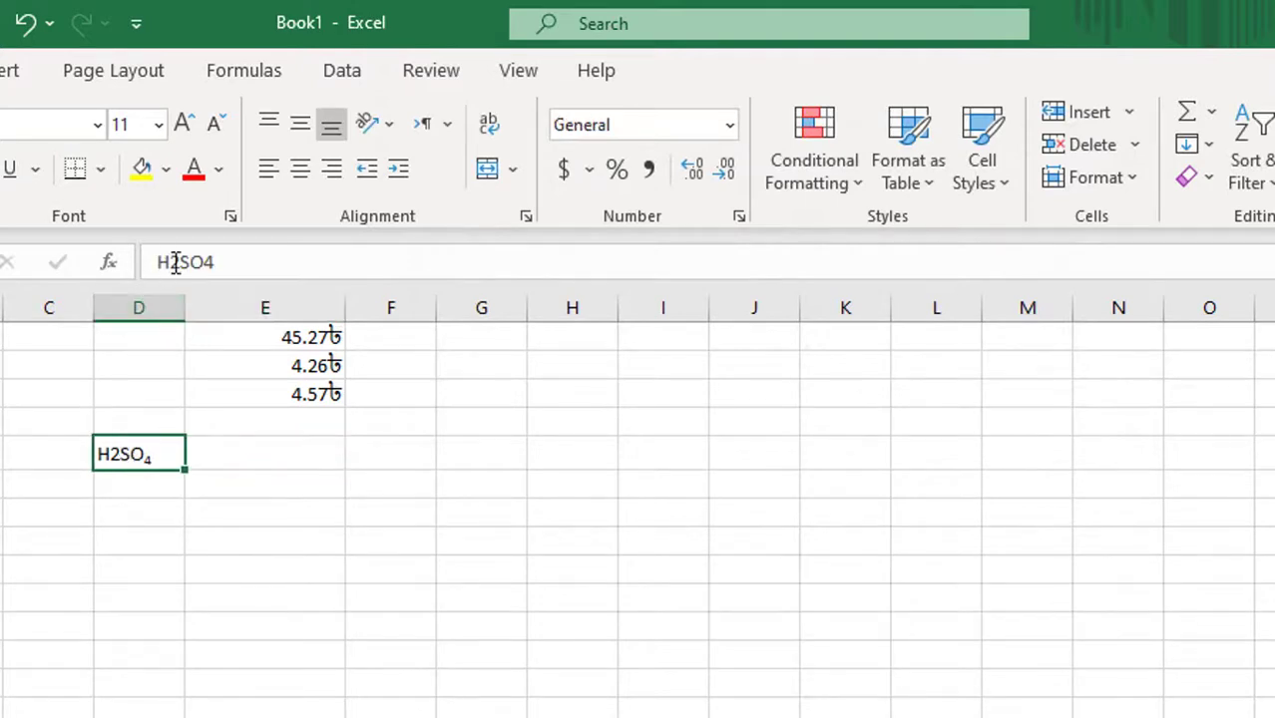
drag(177, 262, 168, 262)
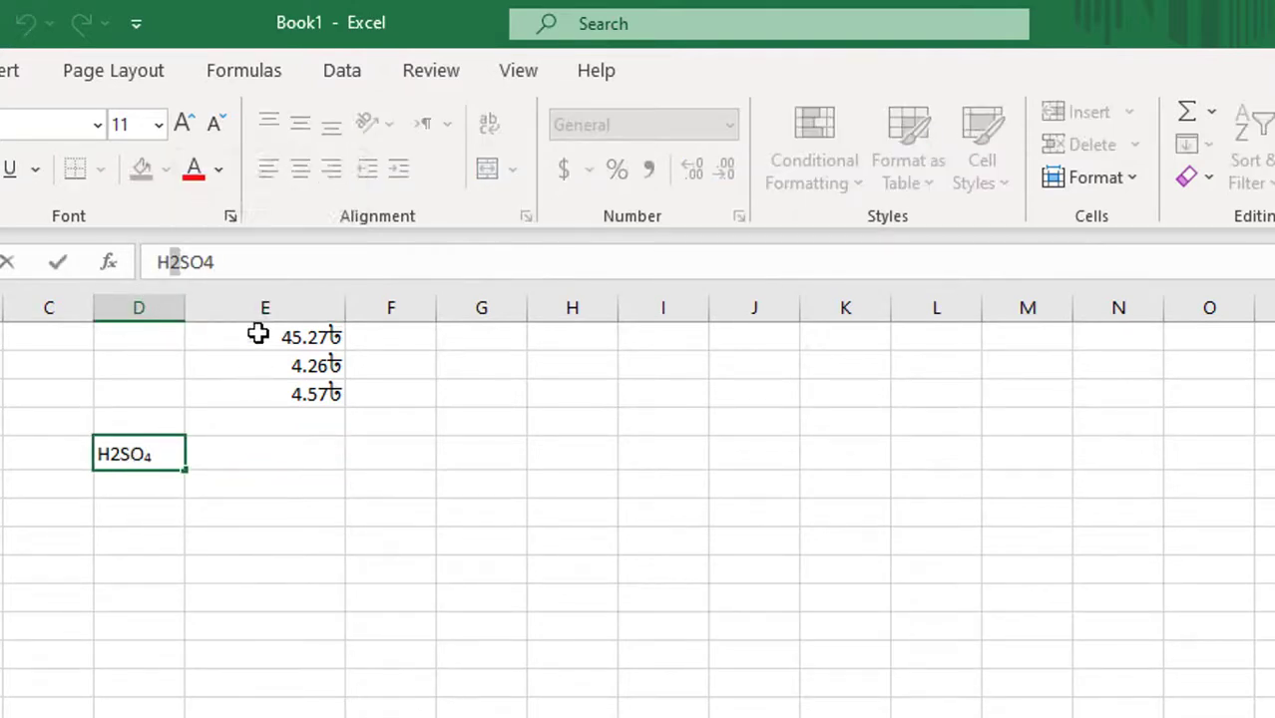
click(231, 217)
click(462, 456)
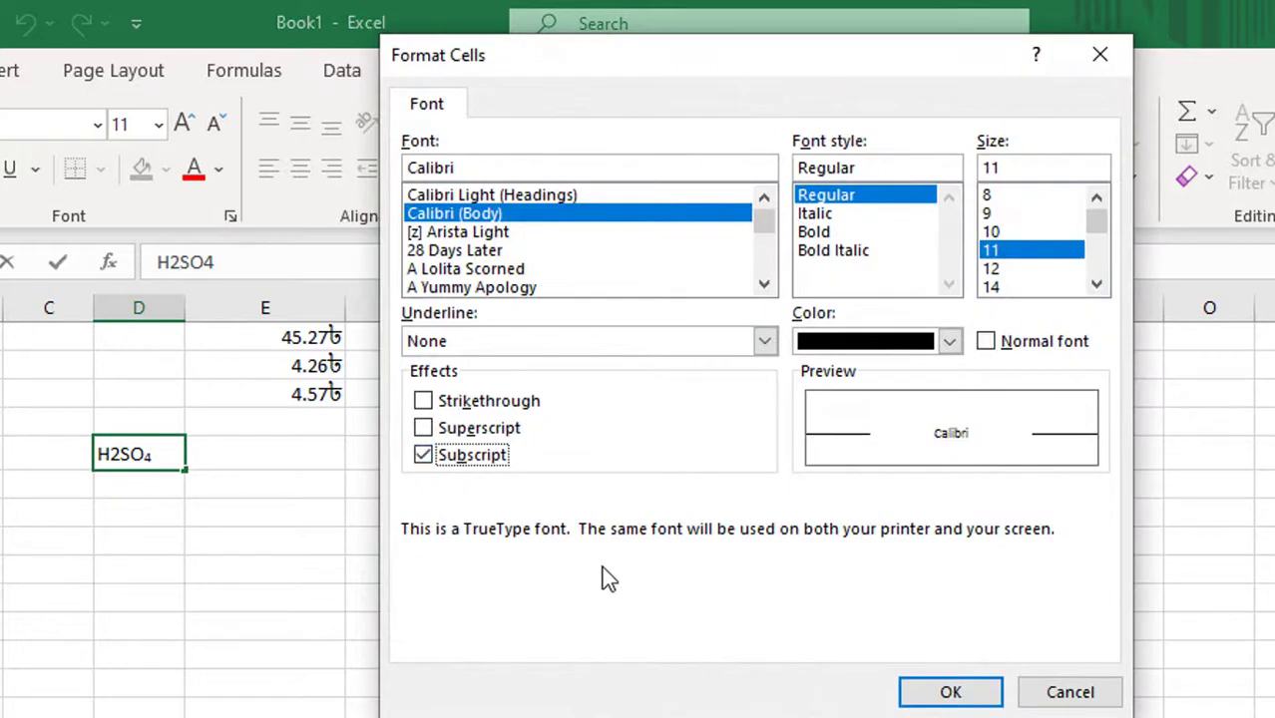
click(945, 692)
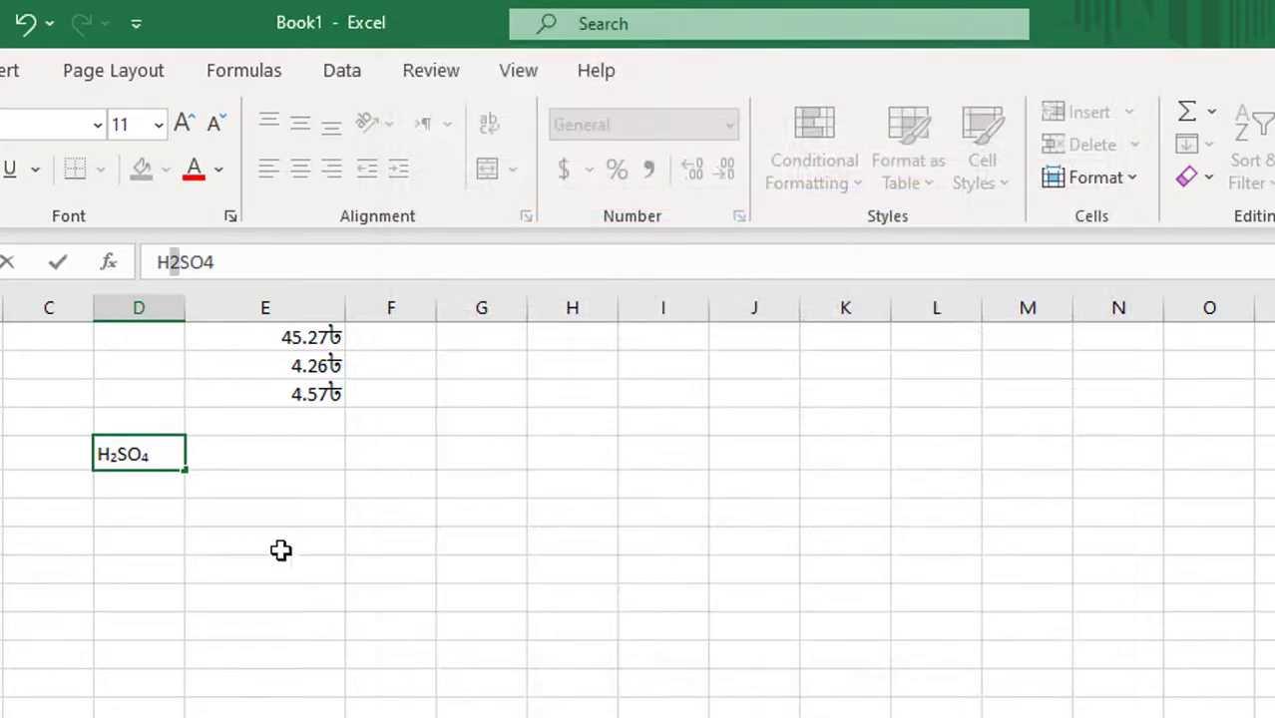
click(267, 493)
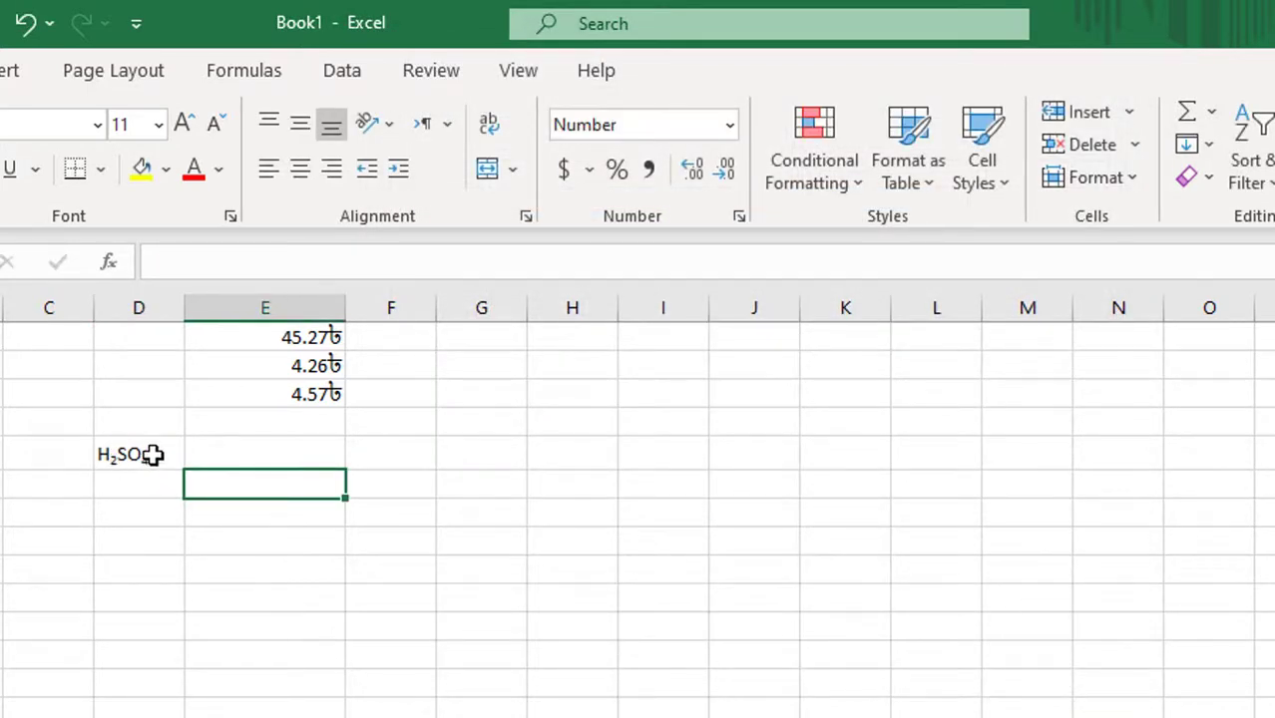
click(156, 454)
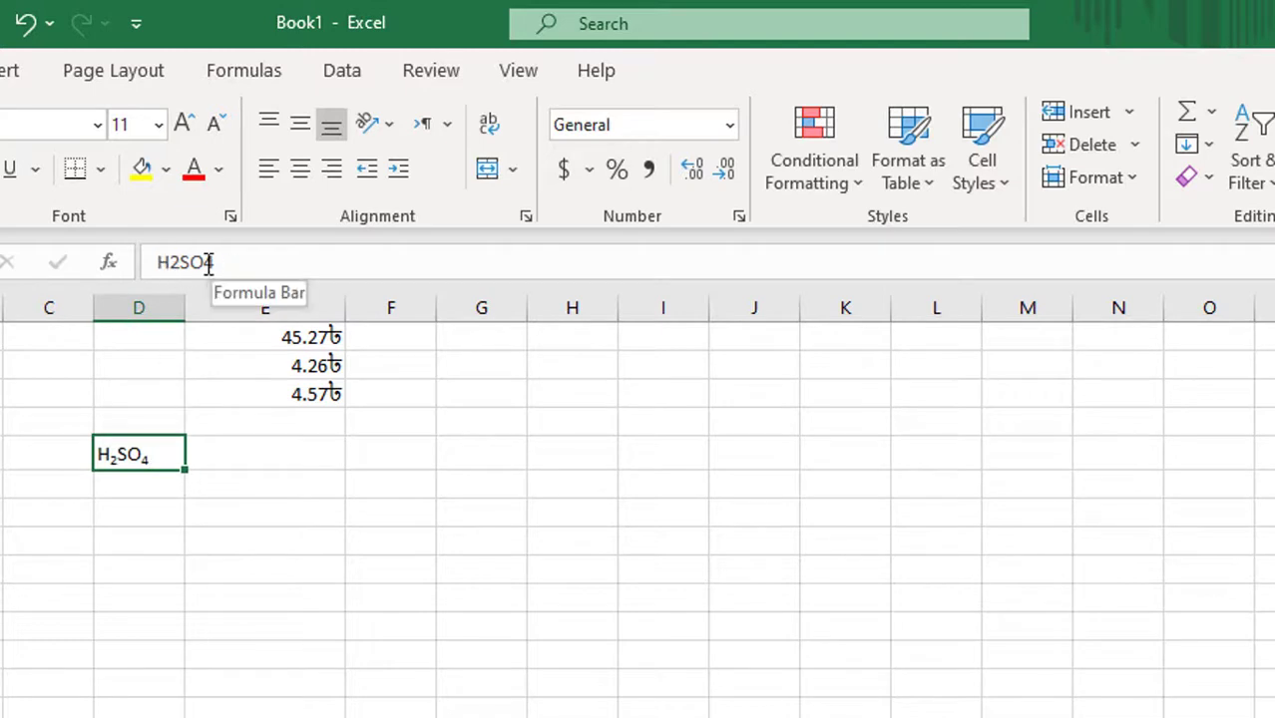
click(251, 452)
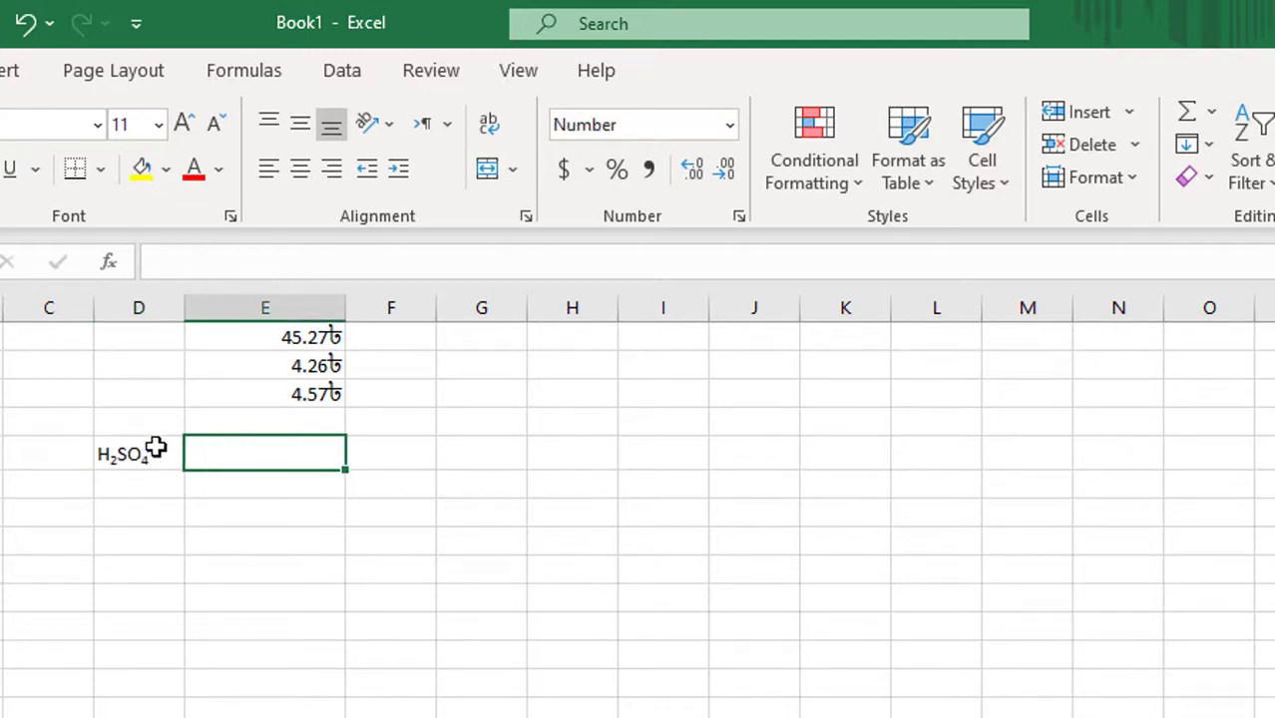
click(126, 485)
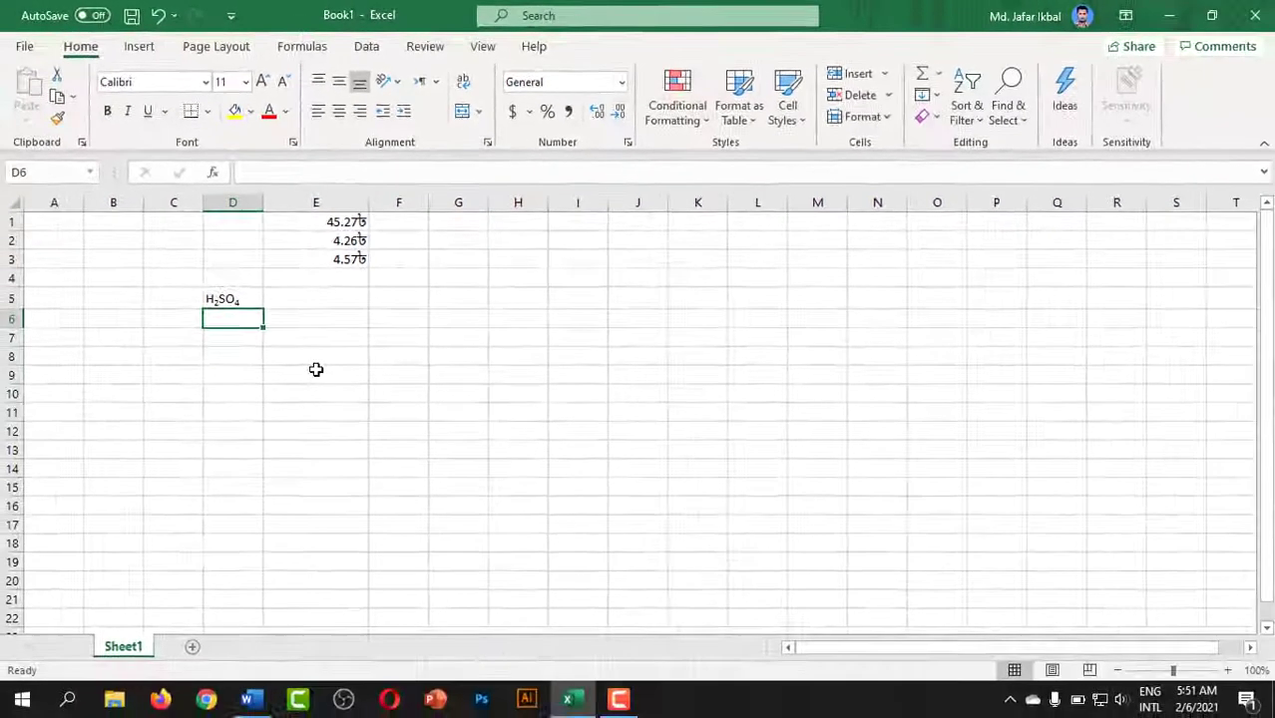
Enter a2+b2 in D6 and format its last 2 as superscript.
text(a2+b2)
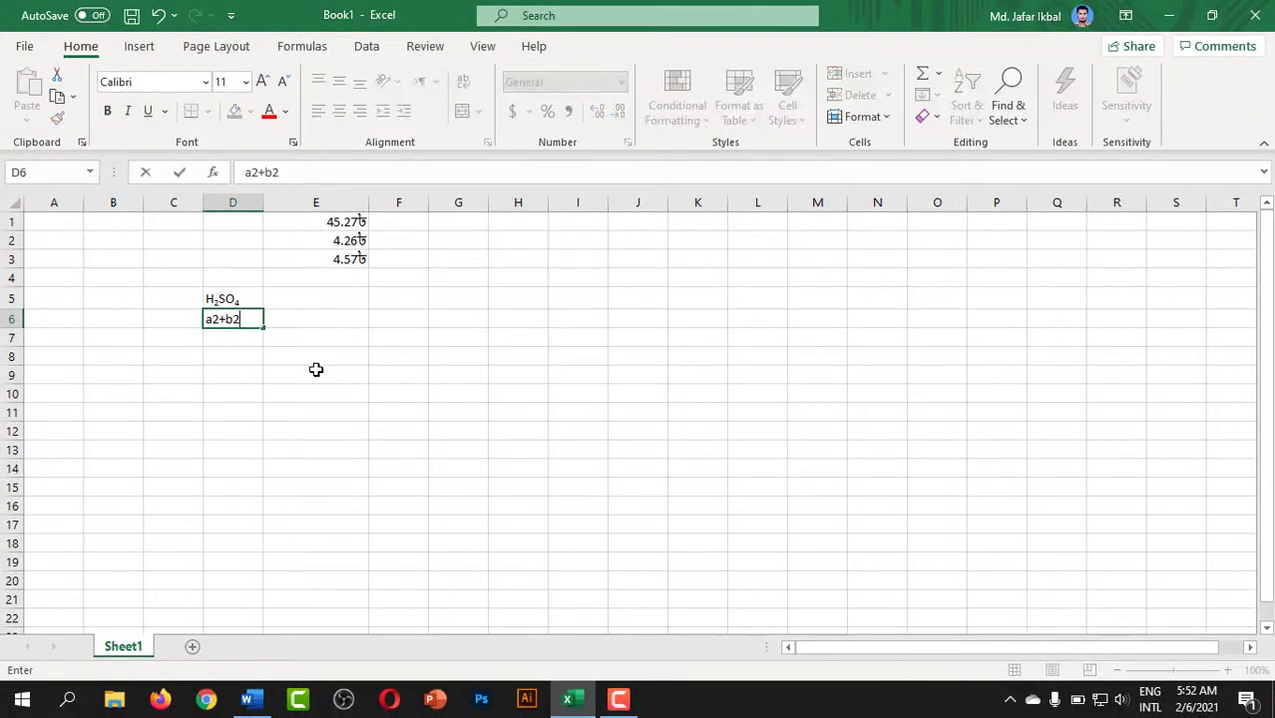
click(336, 313)
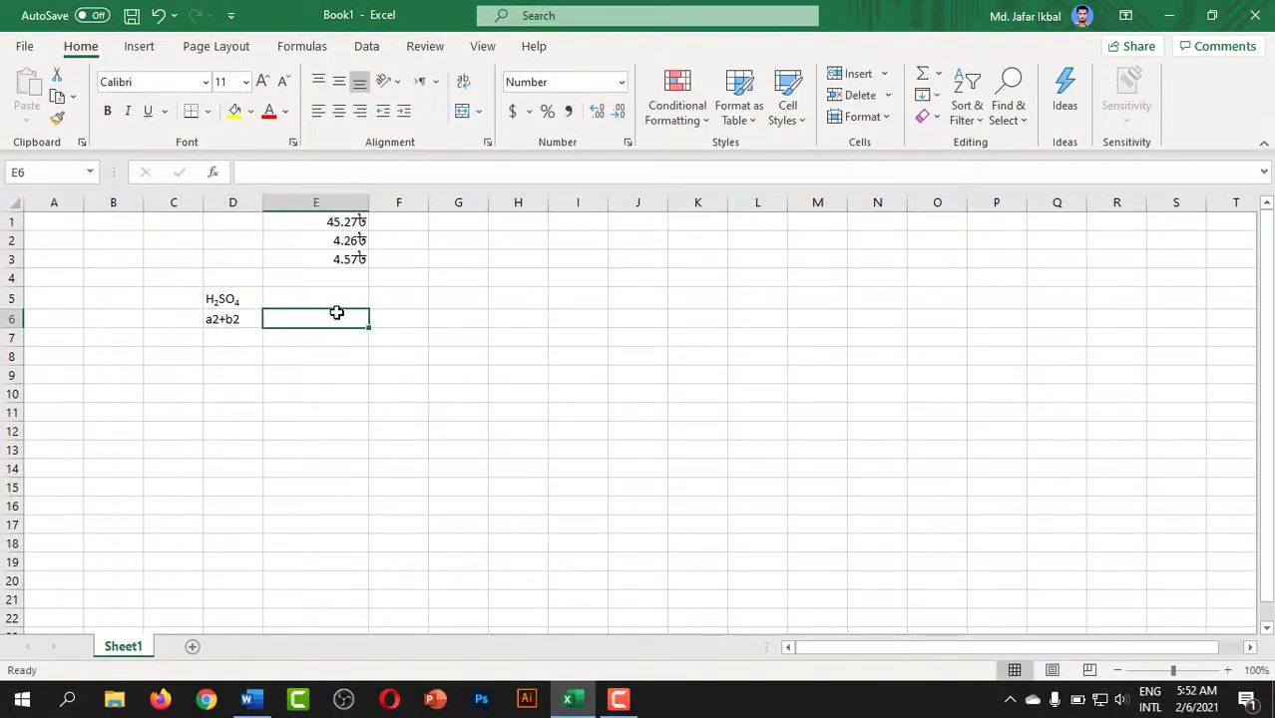
click(246, 319)
double_click(244, 321)
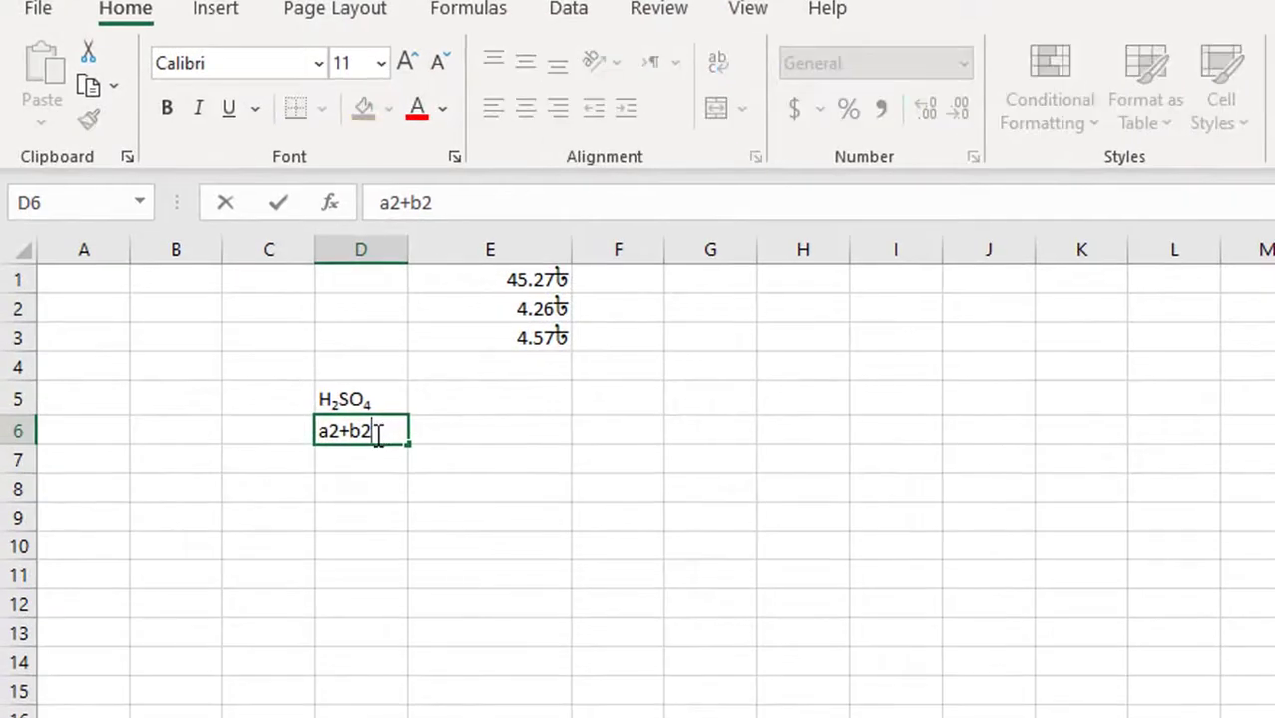
double_click(371, 432)
click(438, 427)
click(358, 430)
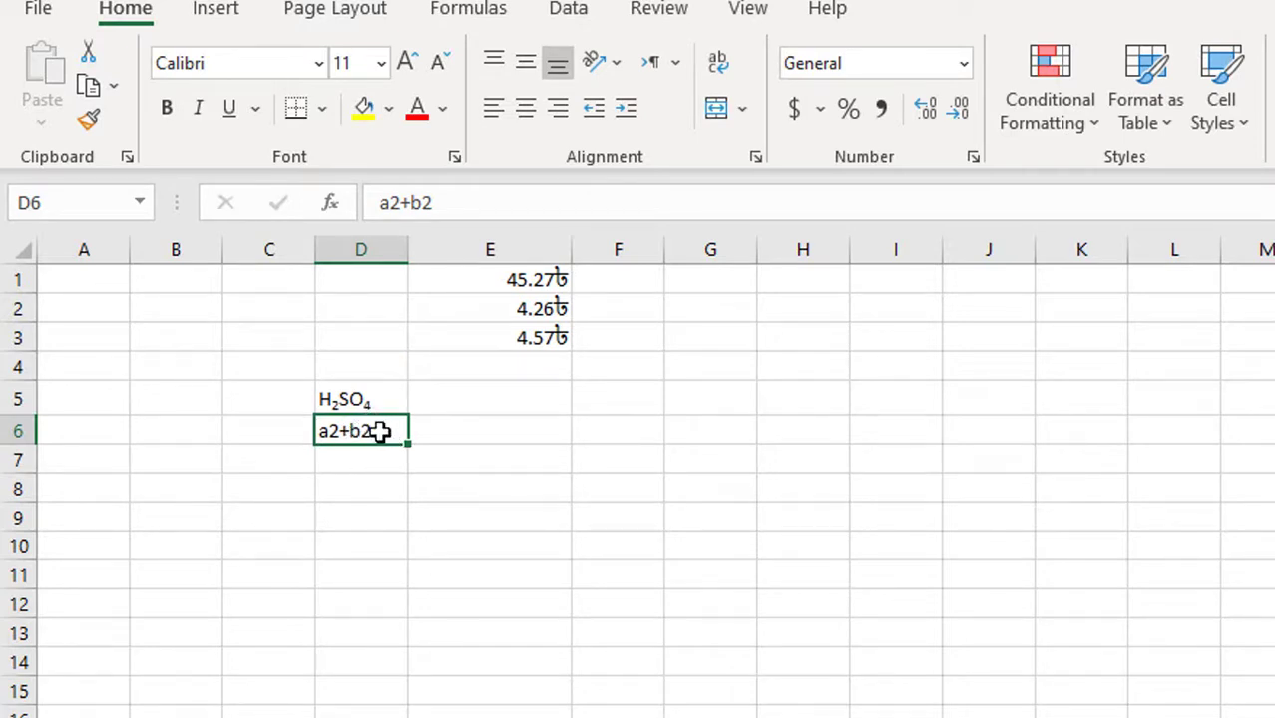
double_click(381, 431)
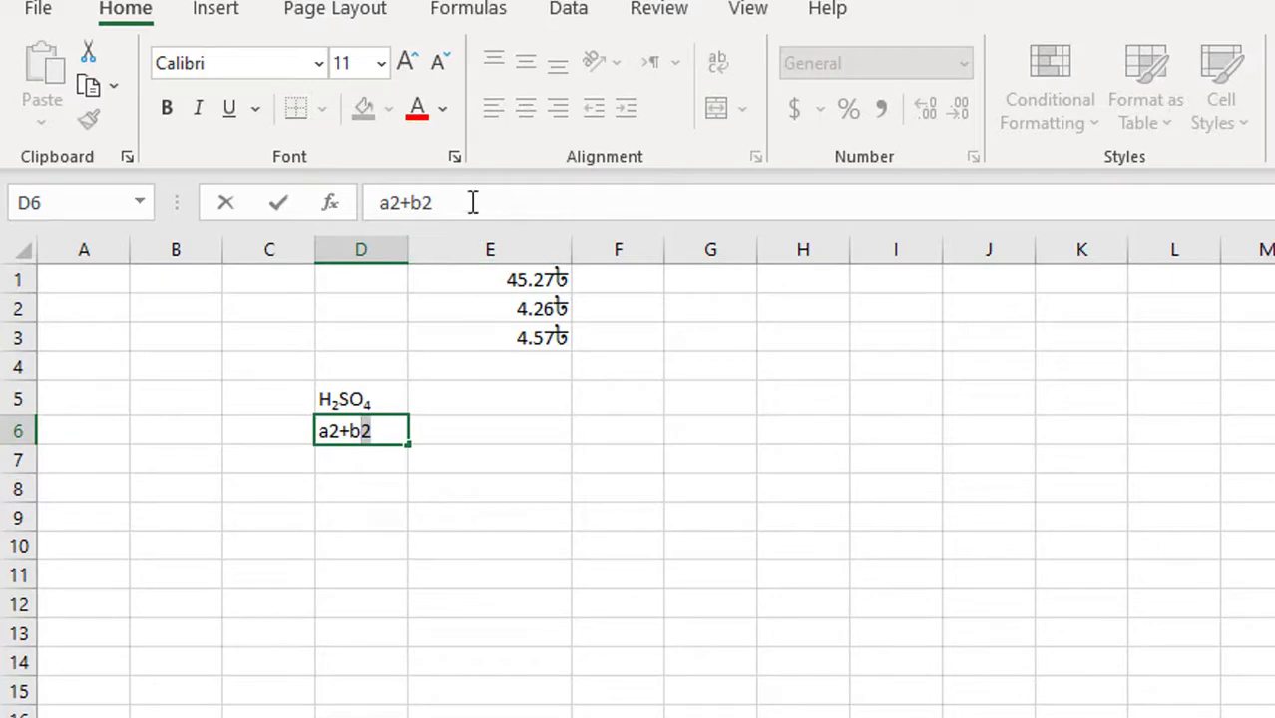
click(453, 156)
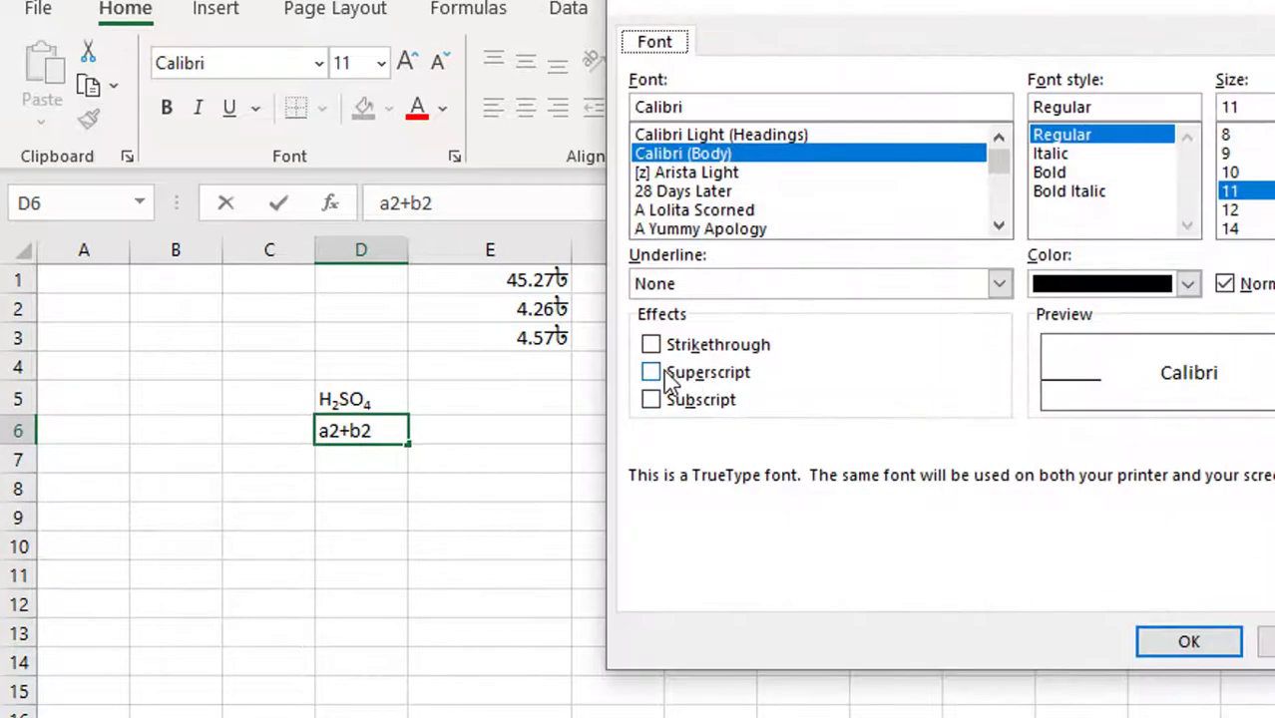
click(653, 375)
click(1164, 639)
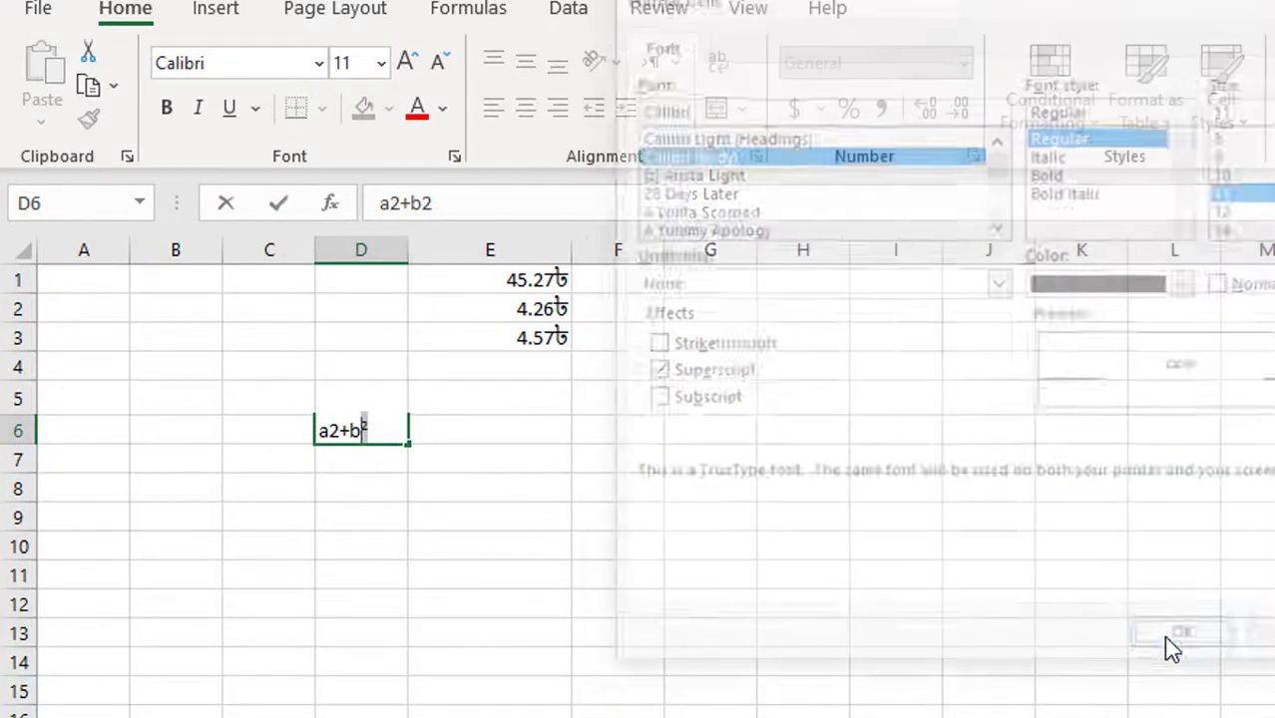
click(342, 457)
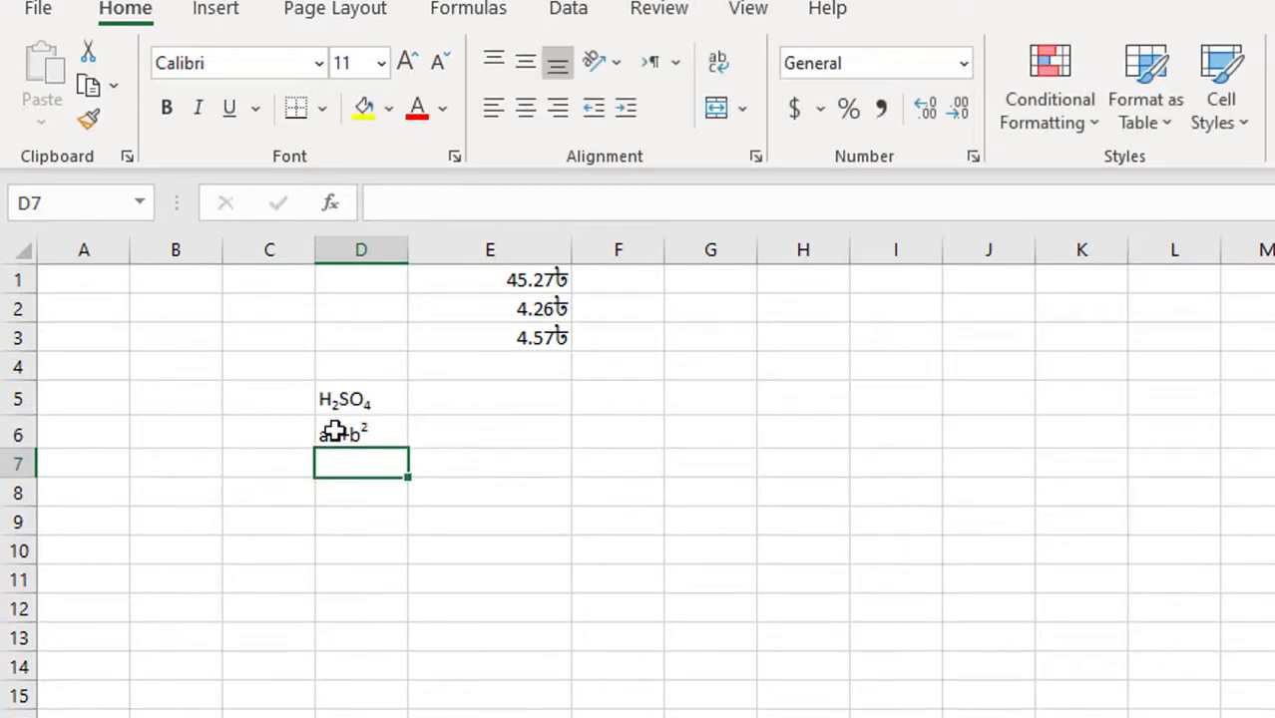
Format the 2 after a as superscript so D6 shows a²+b².
click(333, 432)
double_click(333, 432)
drag(337, 434, 330, 434)
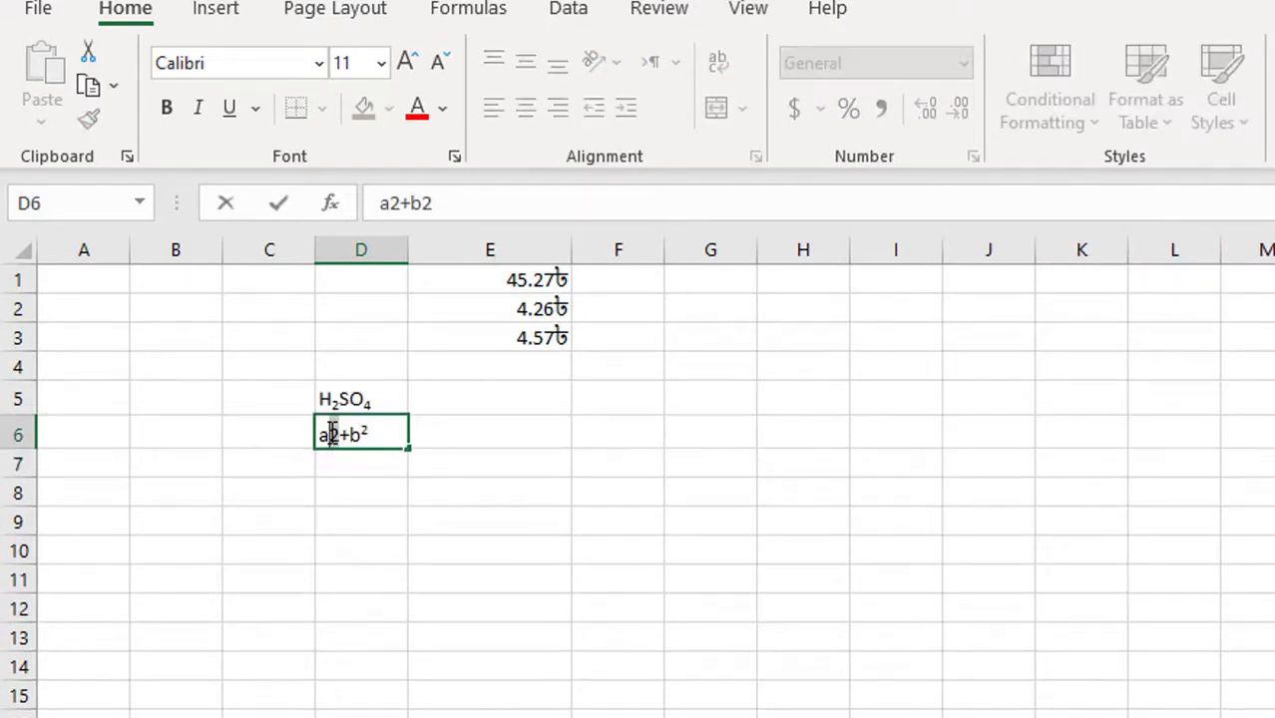
click(454, 156)
click(665, 375)
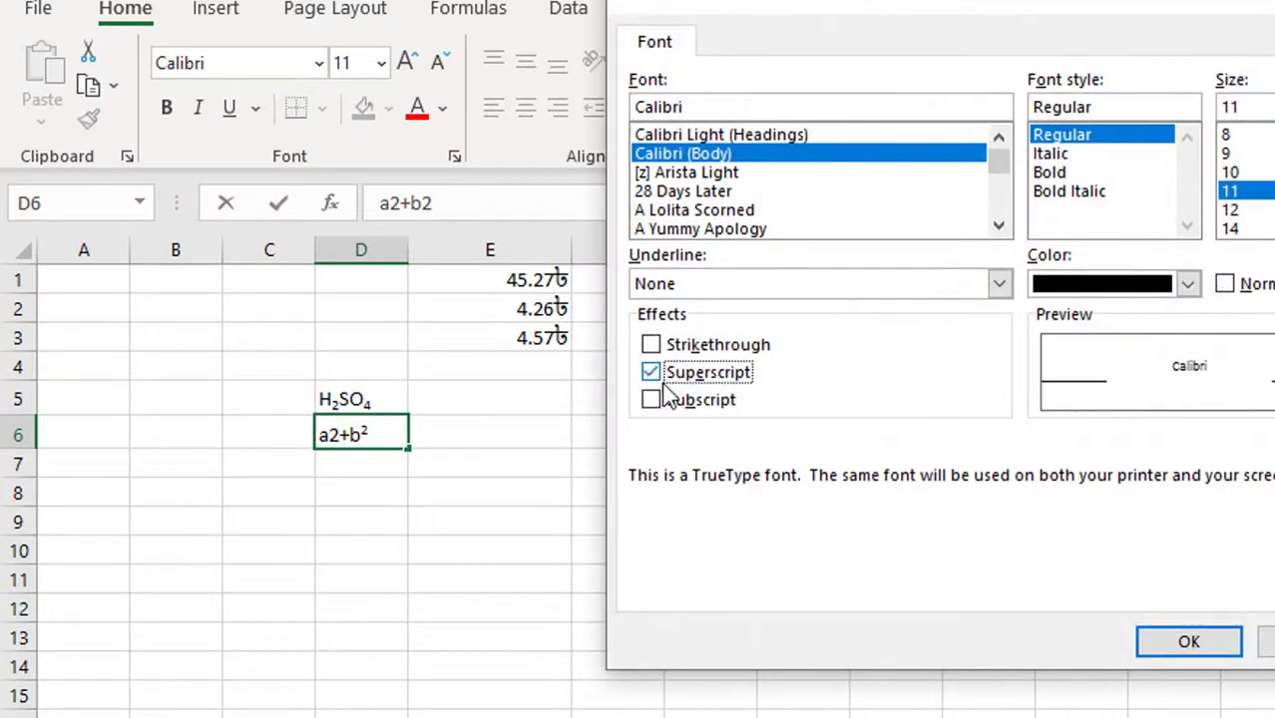
click(1150, 643)
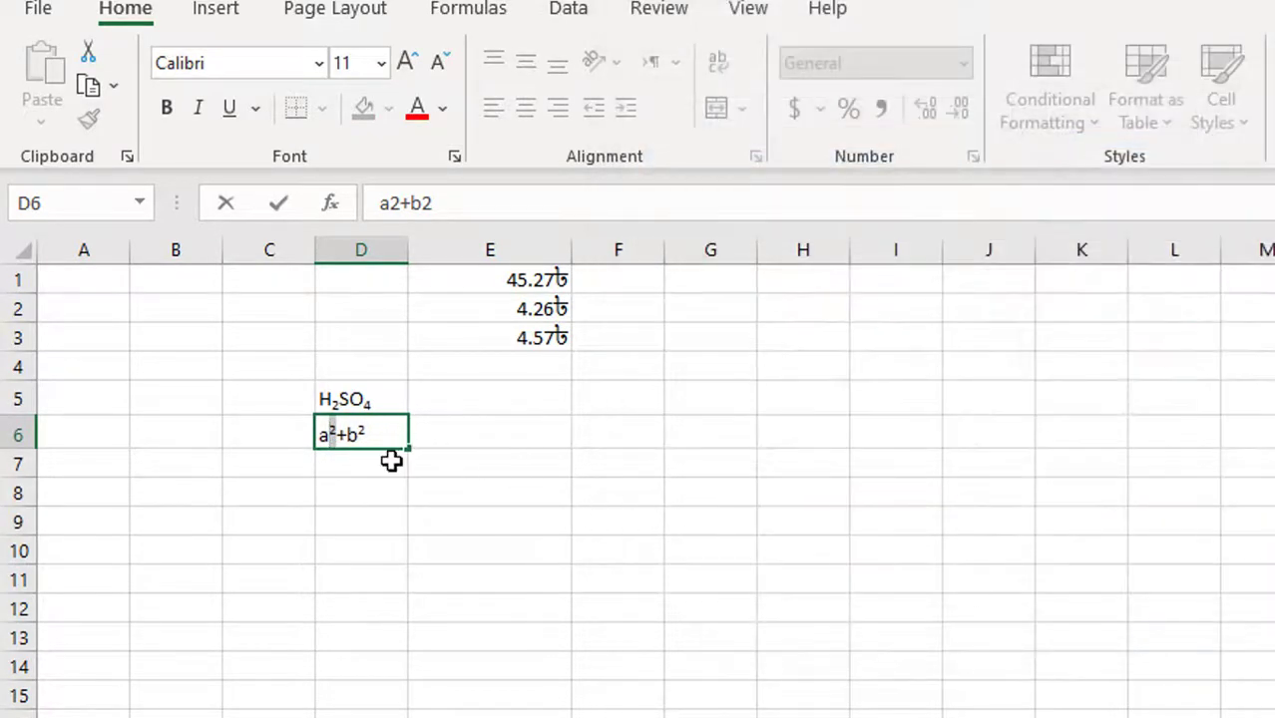
click(357, 467)
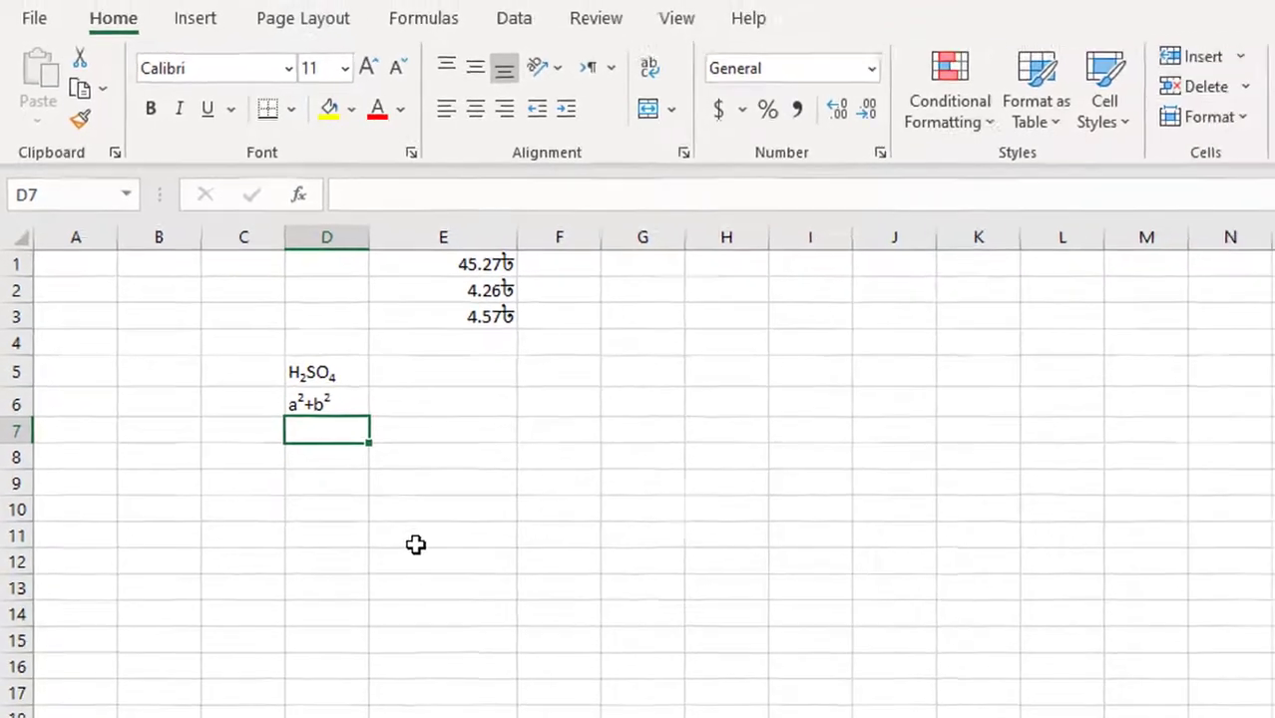